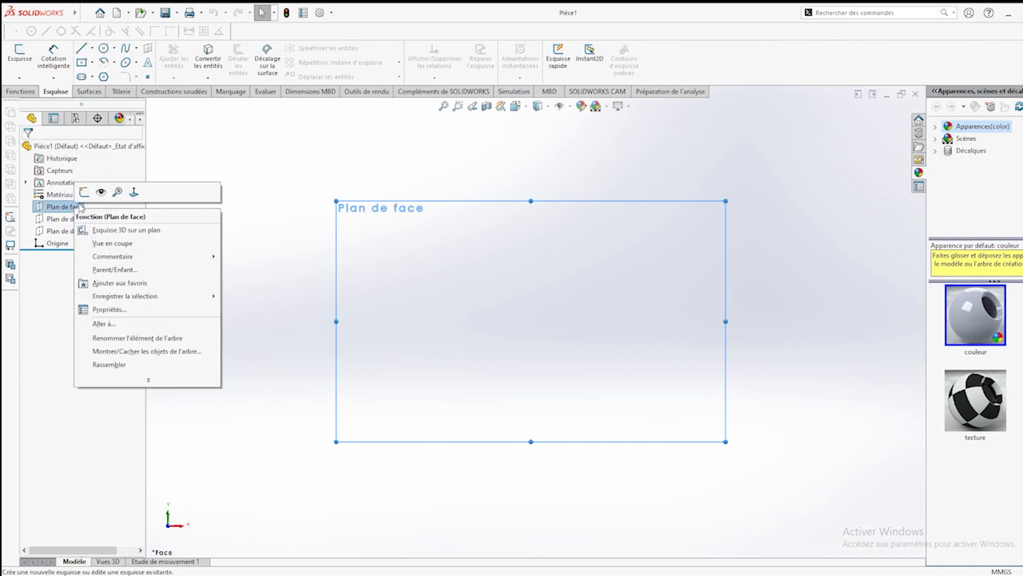
Start a 3D sketch and select the Plan de dessus as its working plane
left_click(66, 218)
left_click(68, 230)
left_click(203, 167)
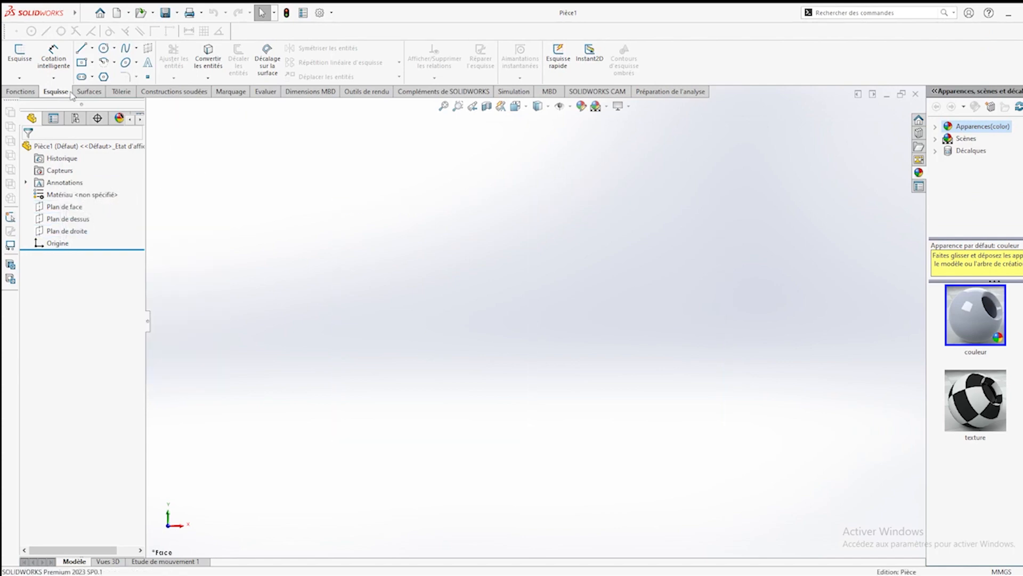
left_click(16, 79)
left_click(21, 100)
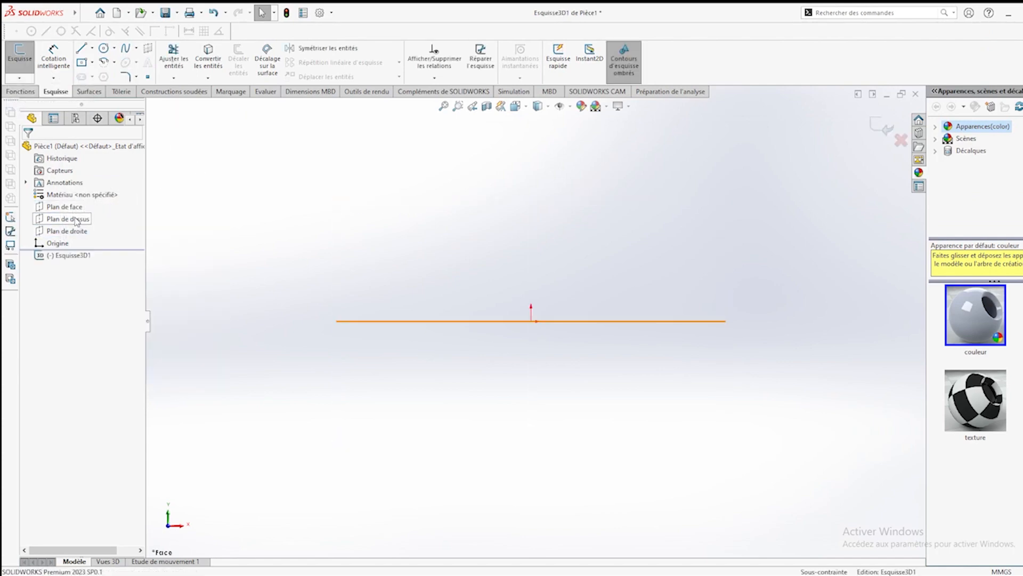
left_click(84, 222)
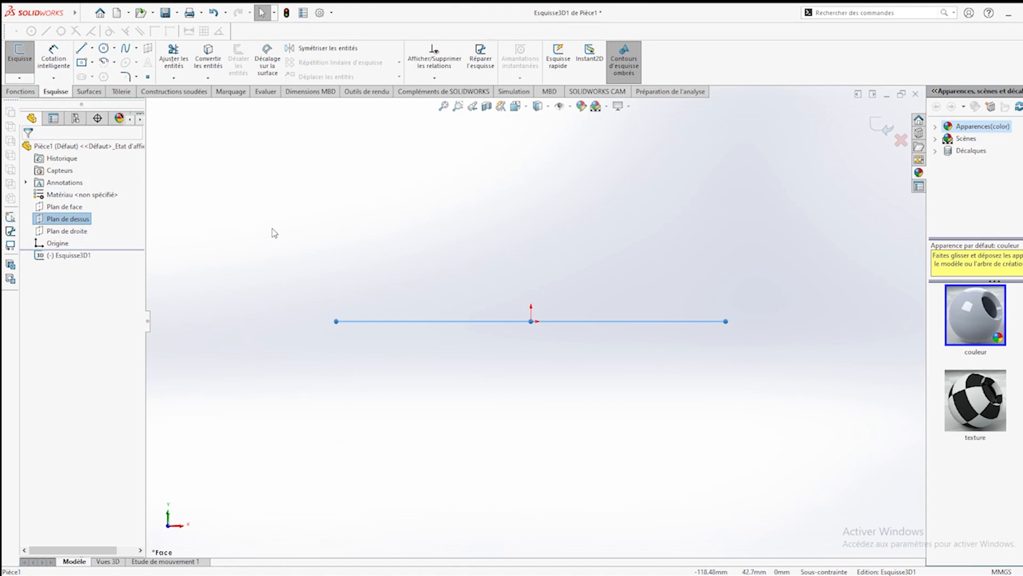
key("ctrl+7")
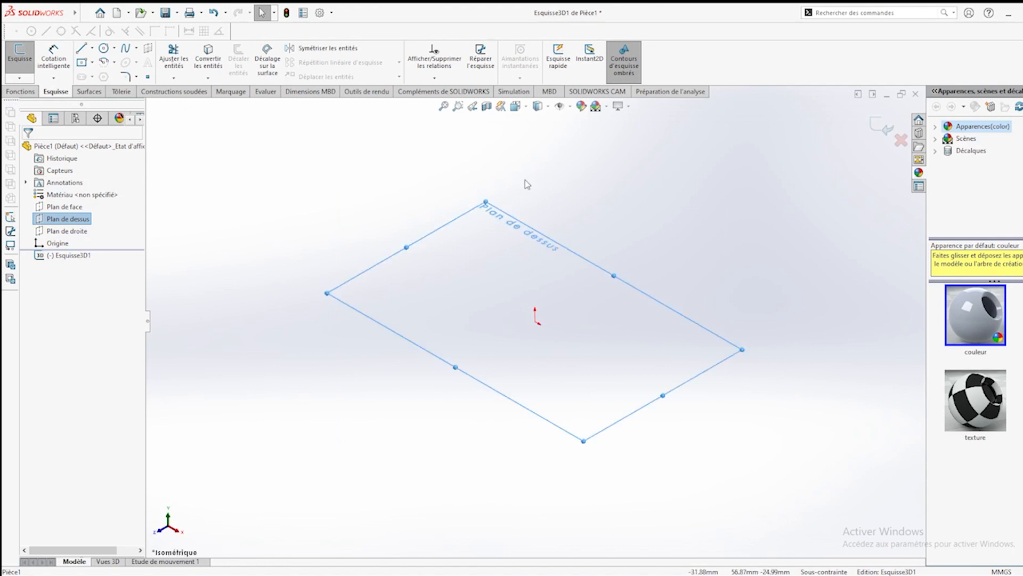
Sketch a closed three-line triangle on the Plan de dessus starting at the origin, with its first side about 76 mm long
left_click(87, 48)
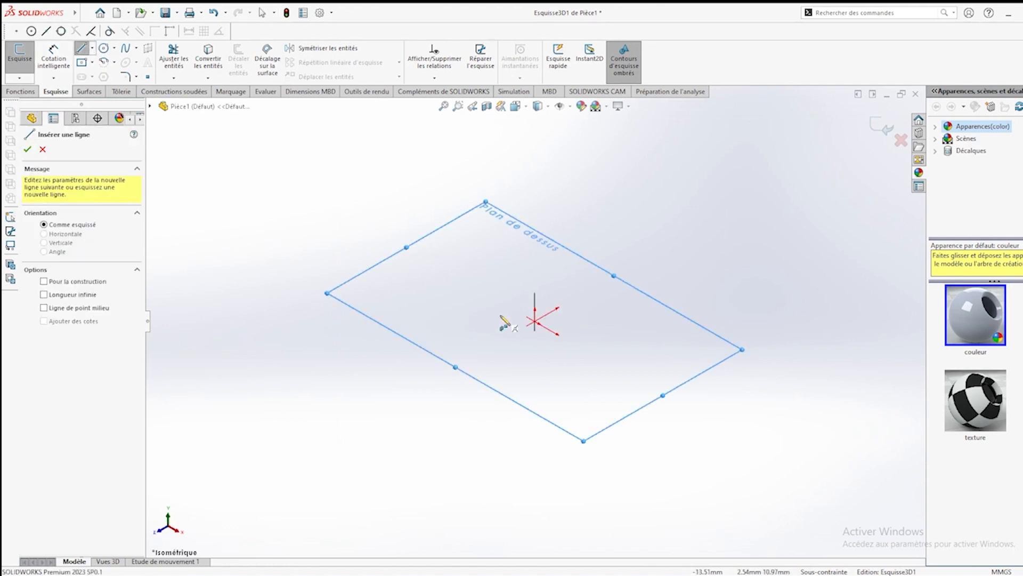
left_click(534, 322)
left_click(645, 259)
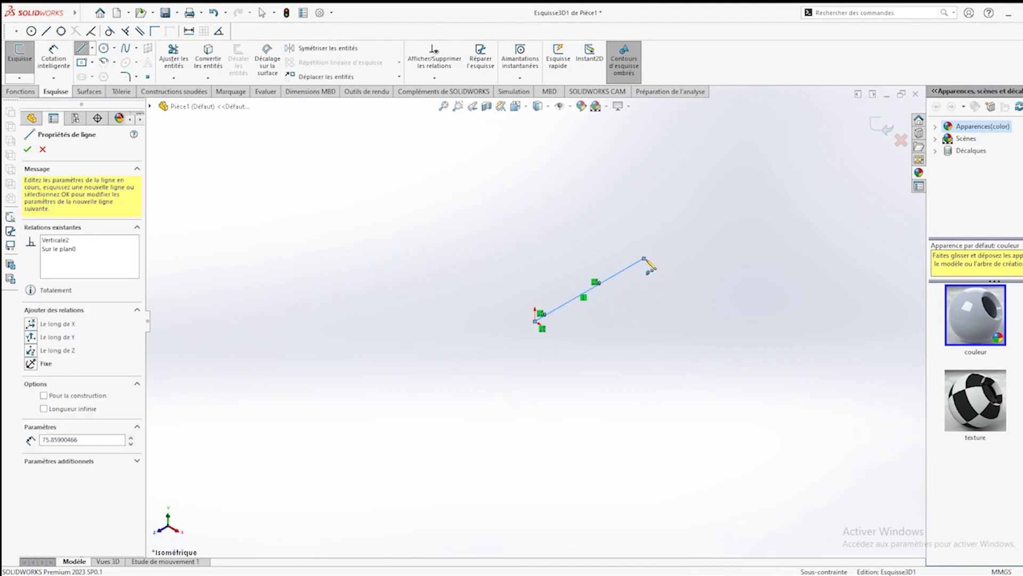
left_click(659, 359)
left_click(533, 320)
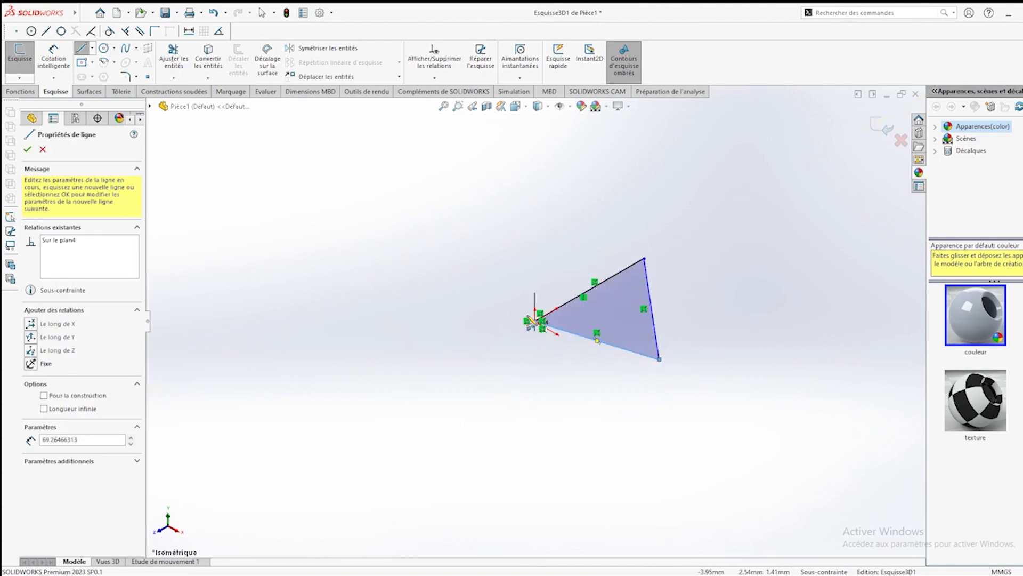
key("Escape")
Make the three sides of the triangle equal in length
left_click_drag(416, 183, 917, 555)
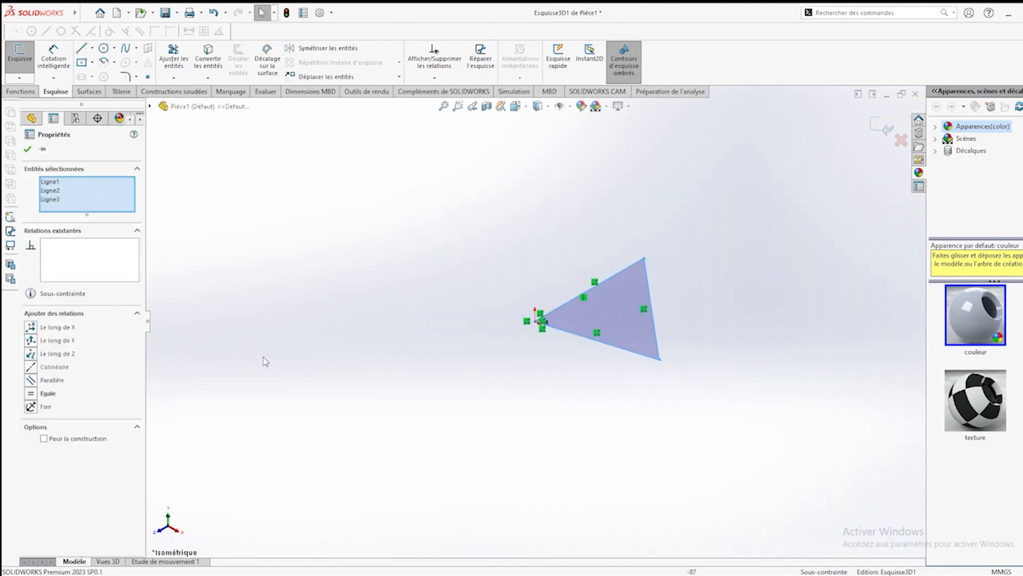
left_click(32, 393)
key("Escape")
Dimension the triangle side running back from the origin and set its length to 500 mm
left_click(53, 59)
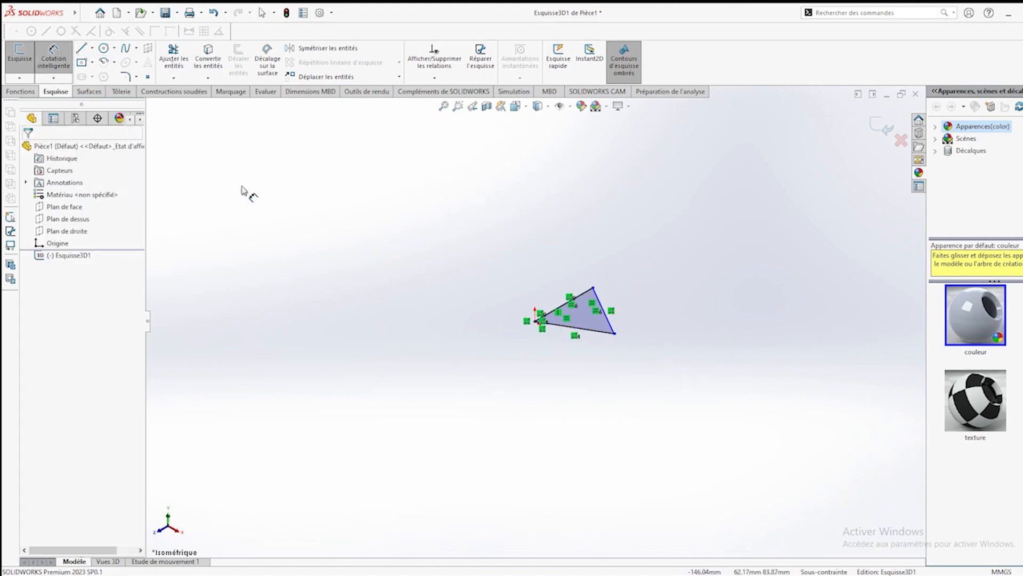
left_click(541, 278)
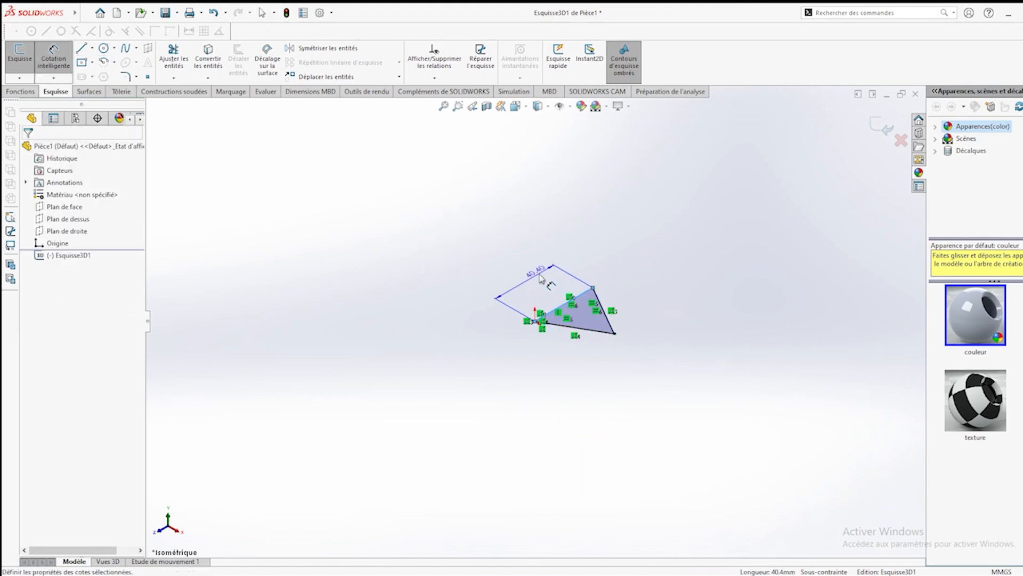
left_click(538, 275)
type("500")
key("Return")
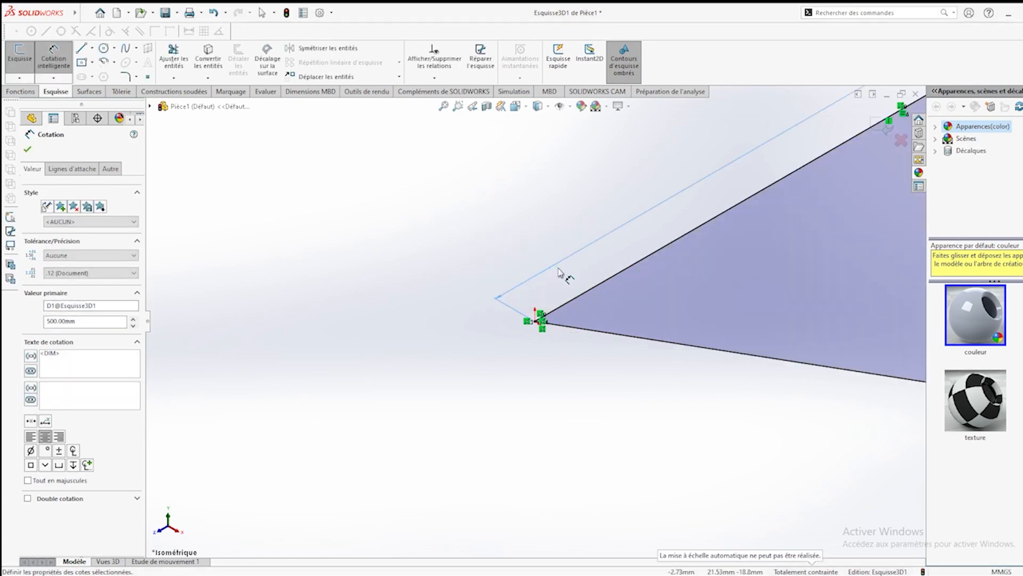
key("f")
key("Escape")
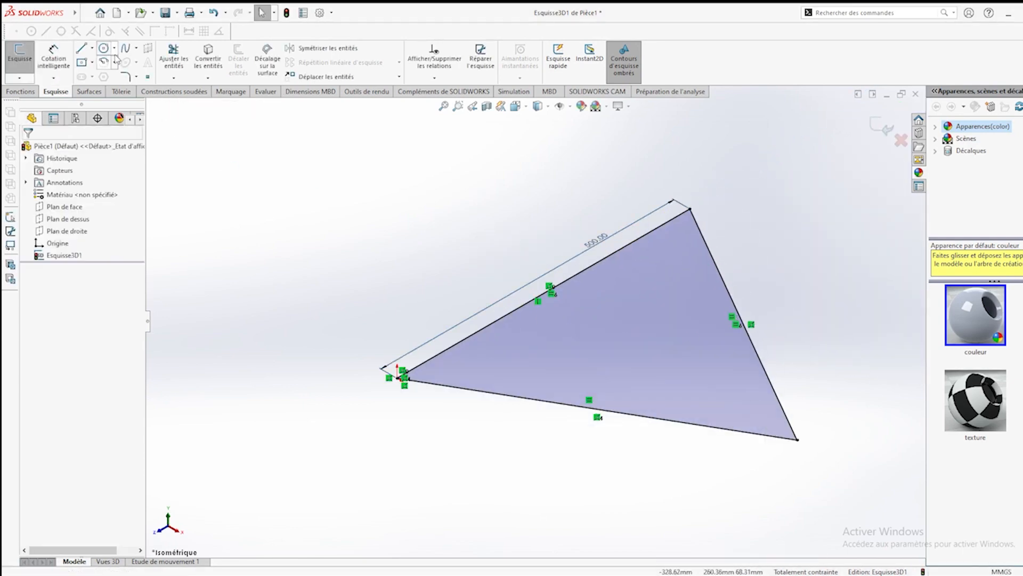
Draw two connected lines from the origin through a point inside the triangle to the rear corner, the first about 362 mm long
left_click(82, 49)
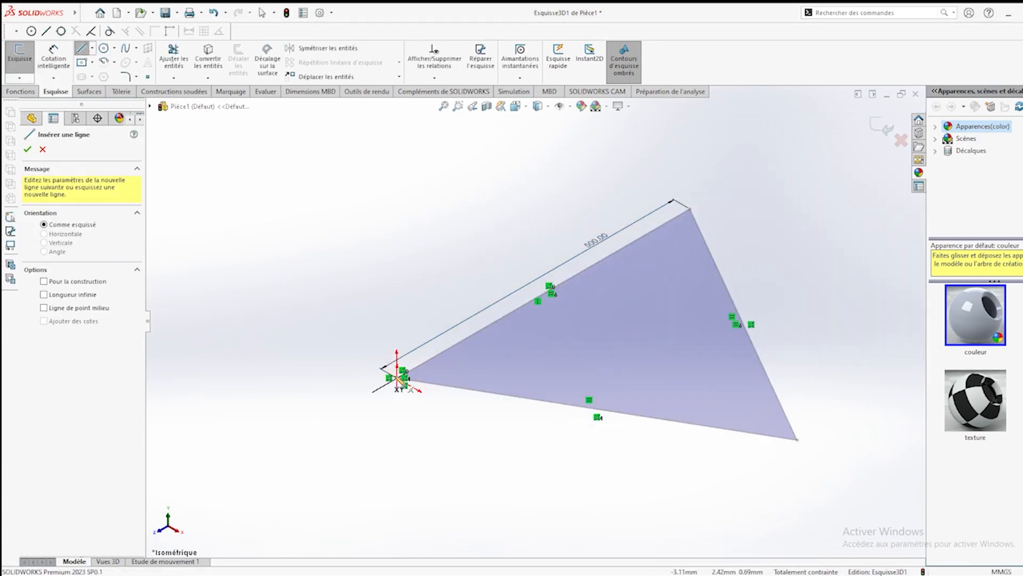
left_click(402, 377)
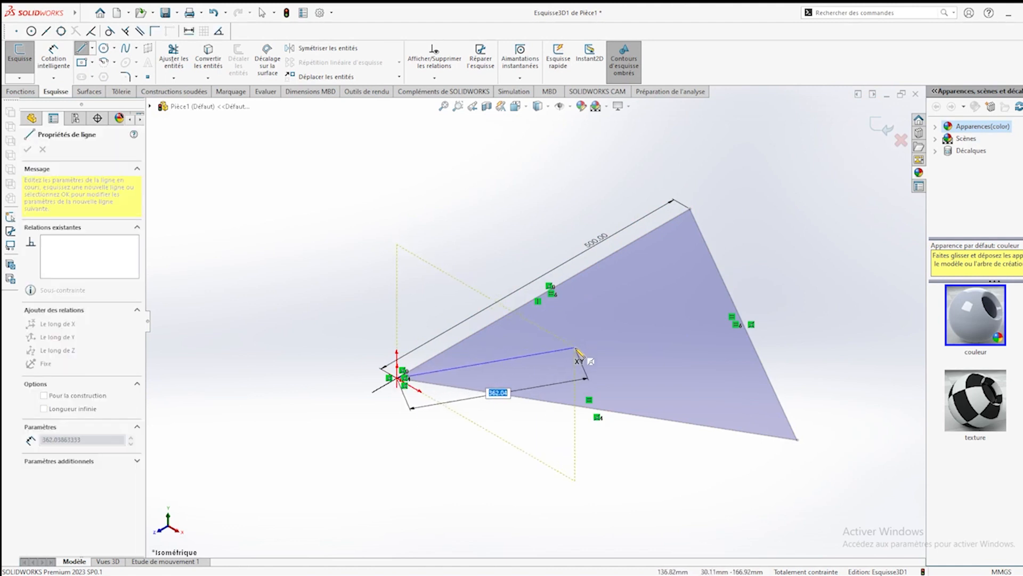
left_click(576, 348)
double_click(690, 209)
key("Escape")
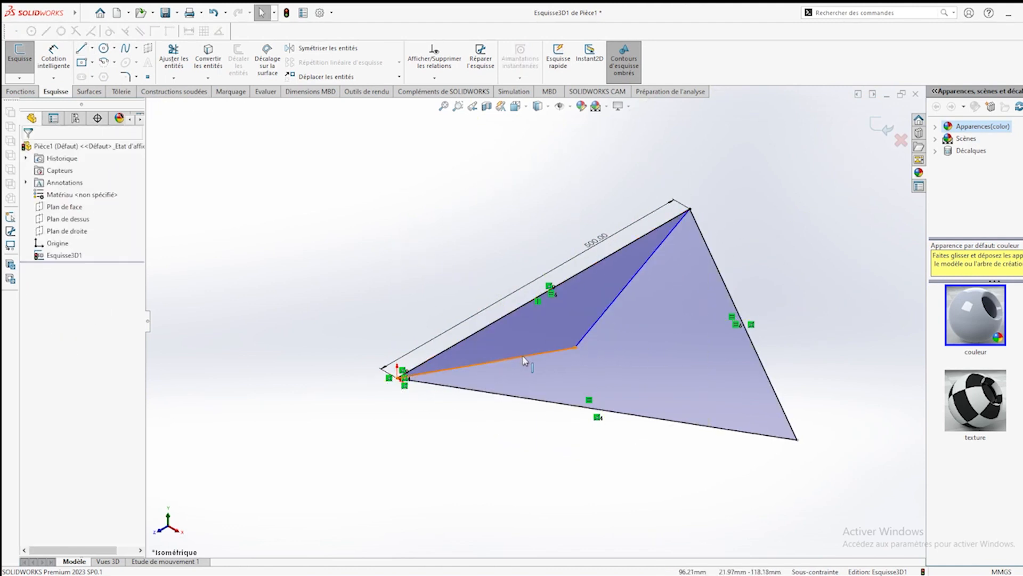
Constrain the inner line starting at the origin to lie on the Plan de dessus
left_click(525, 355)
left_click(150, 107)
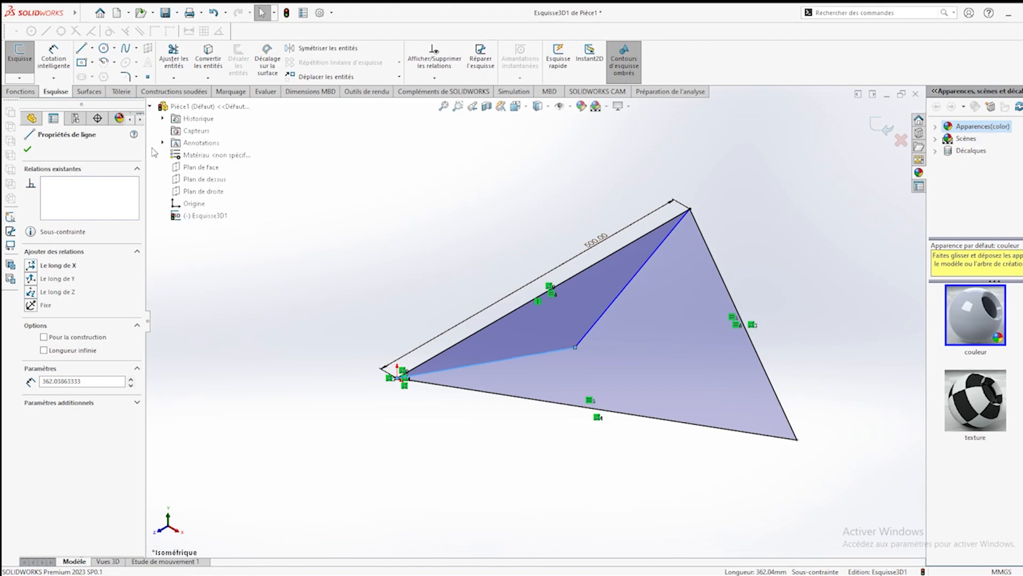
left_click(210, 181, "ctrl")
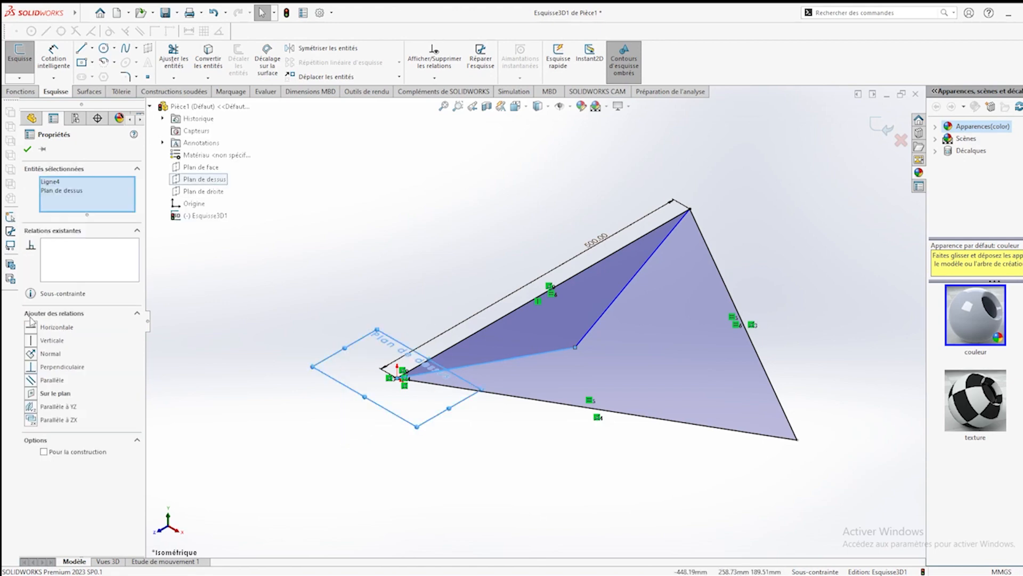
left_click(31, 394)
left_click(468, 475)
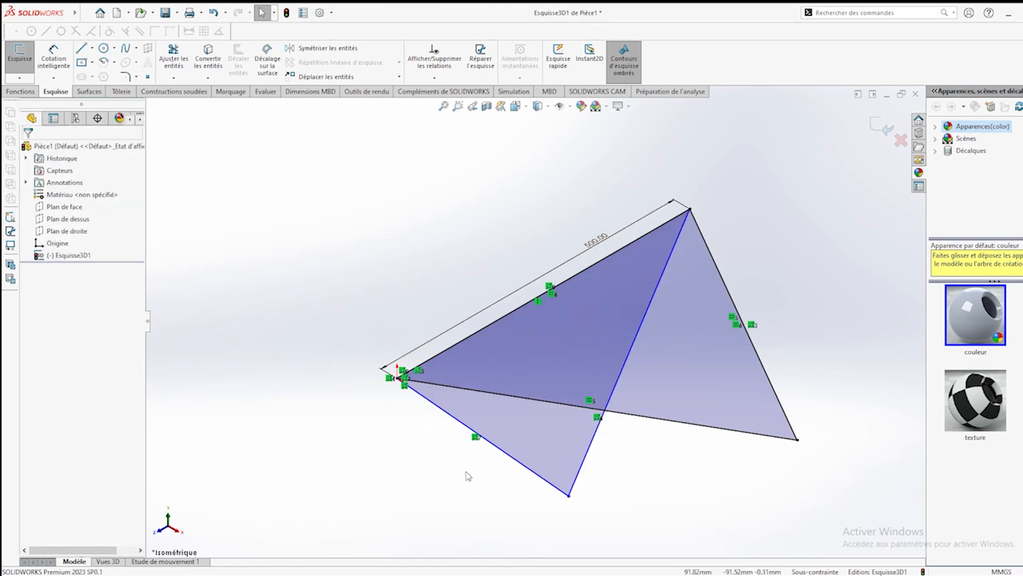
Move the inner lines' shared endpoint inside the triangle and join it to the remaining corner with a line about 307 mm long
mouse_move(570, 496)
left_mouse_down()
mouse_move(600, 360)
mouse_move(630, 329)
left_mouse_up()
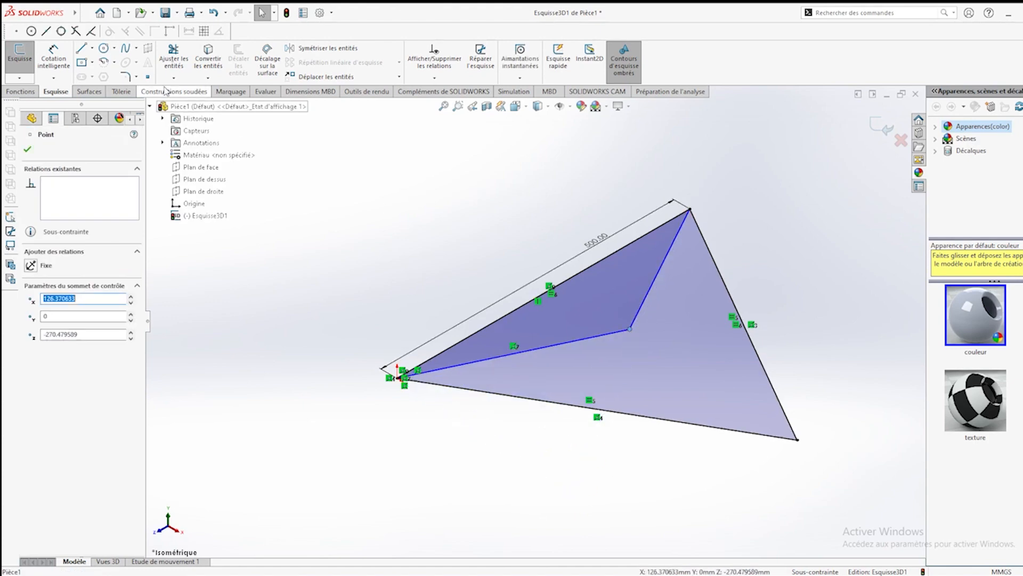
left_click(81, 48)
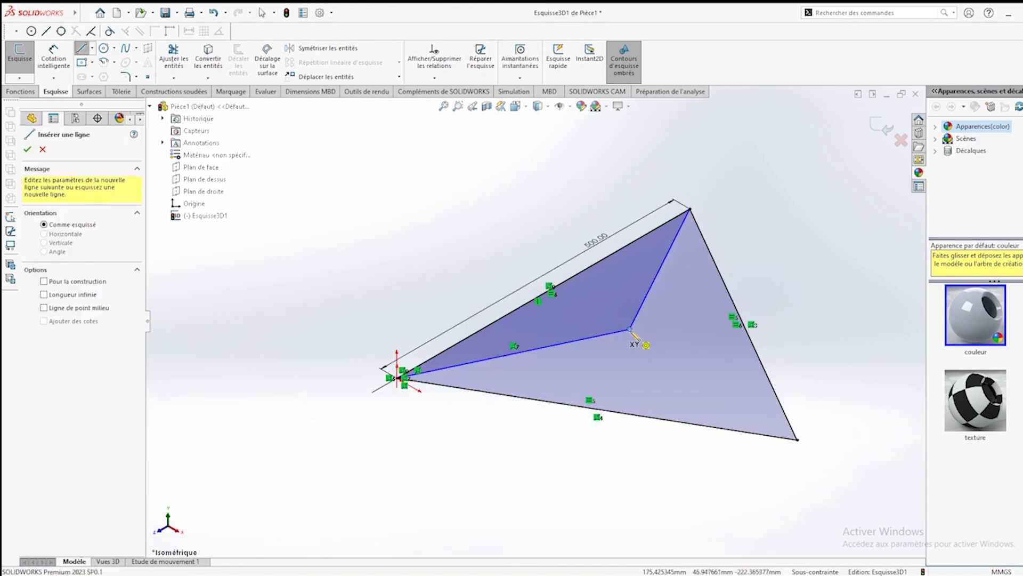
left_click(630, 330)
left_click(797, 439)
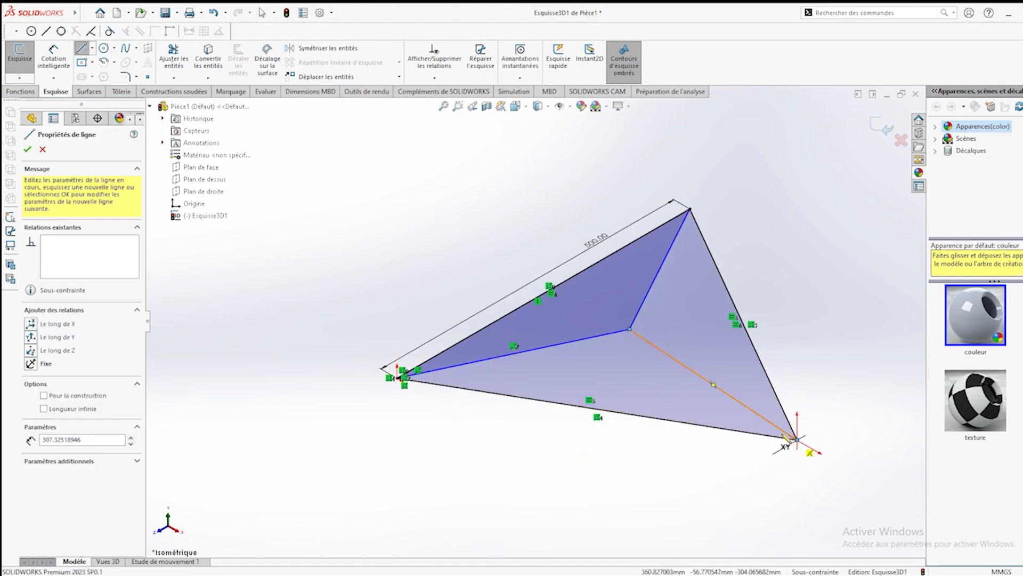
key("Escape")
Make the three inner lines equal so their shared point sits at the triangle's centre
left_click(664, 350)
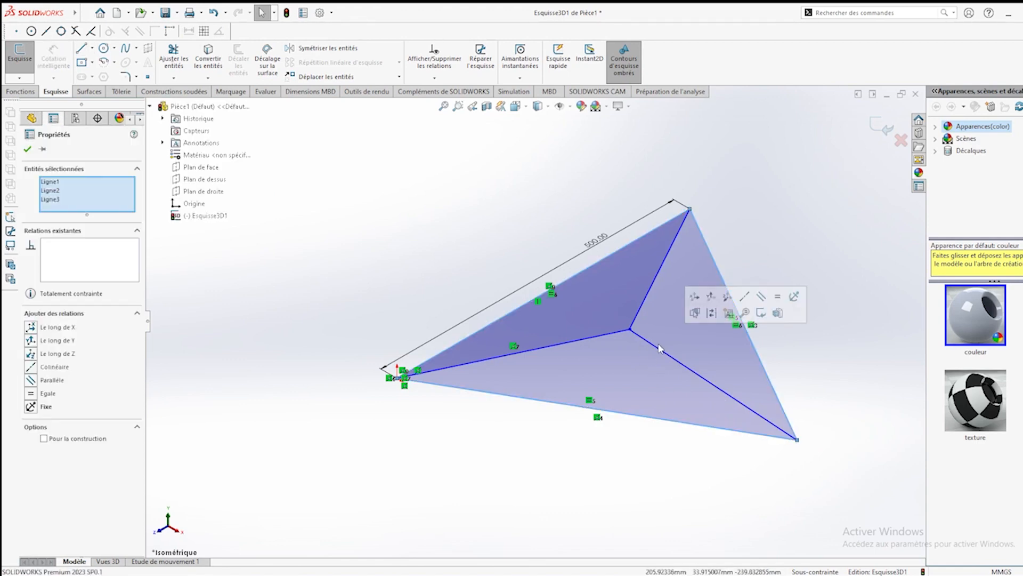
left_click(642, 315, "ctrl")
left_click(612, 336, "ctrl")
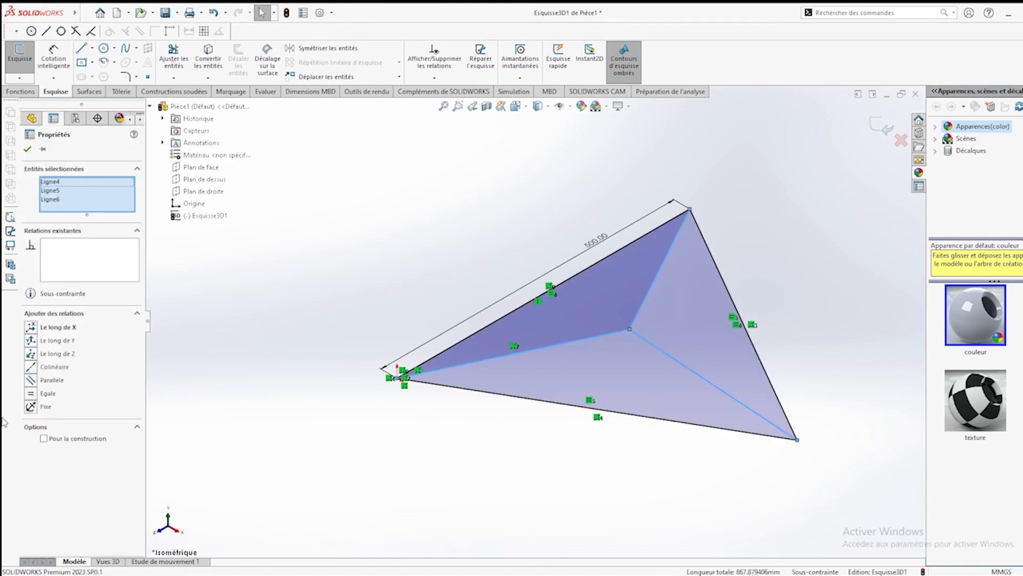
left_click(32, 395)
left_click(275, 446)
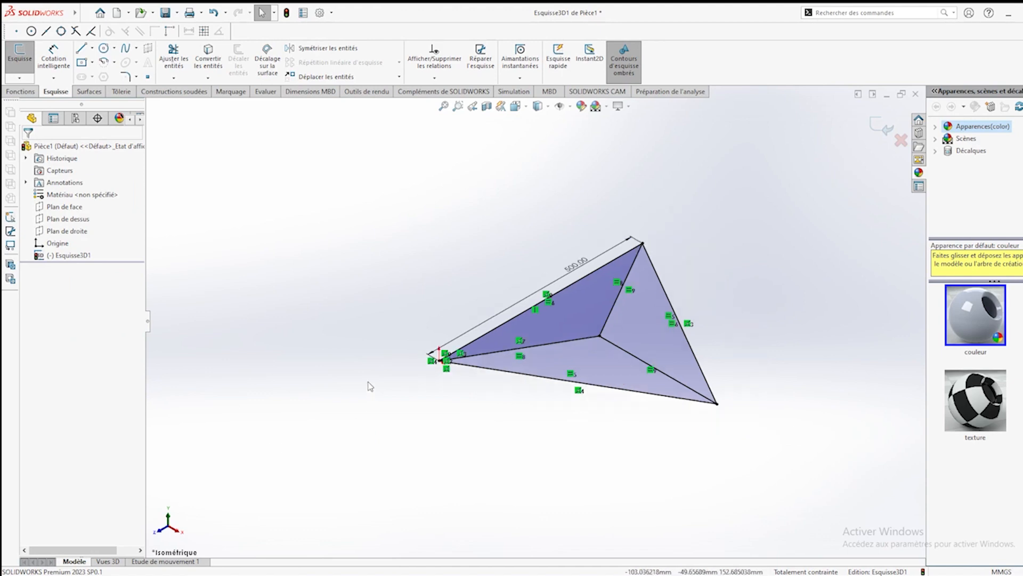
Draw a vertical construction line about 312 mm long upward from the triangle's centre point
left_click(93, 49)
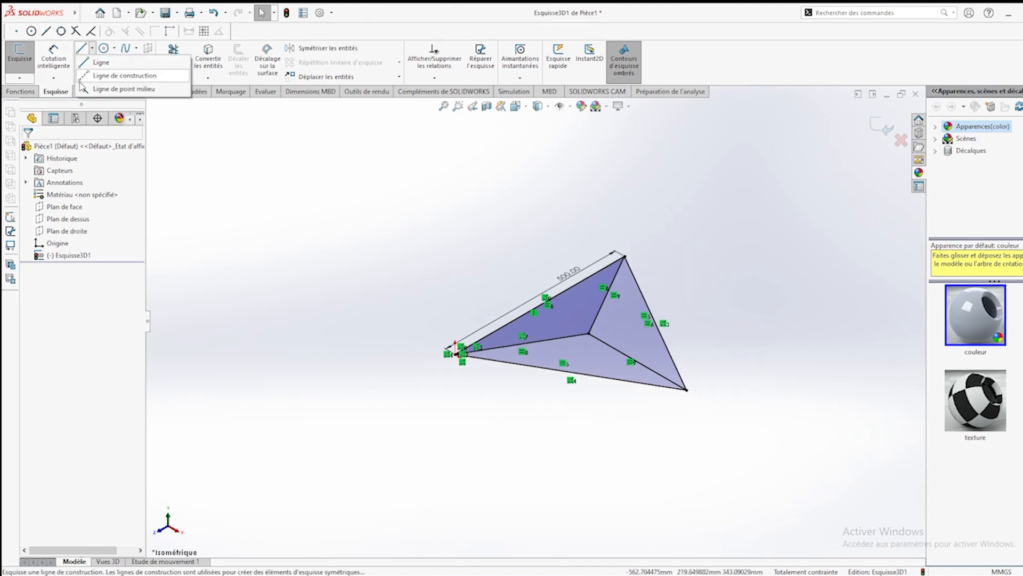
left_click(84, 79)
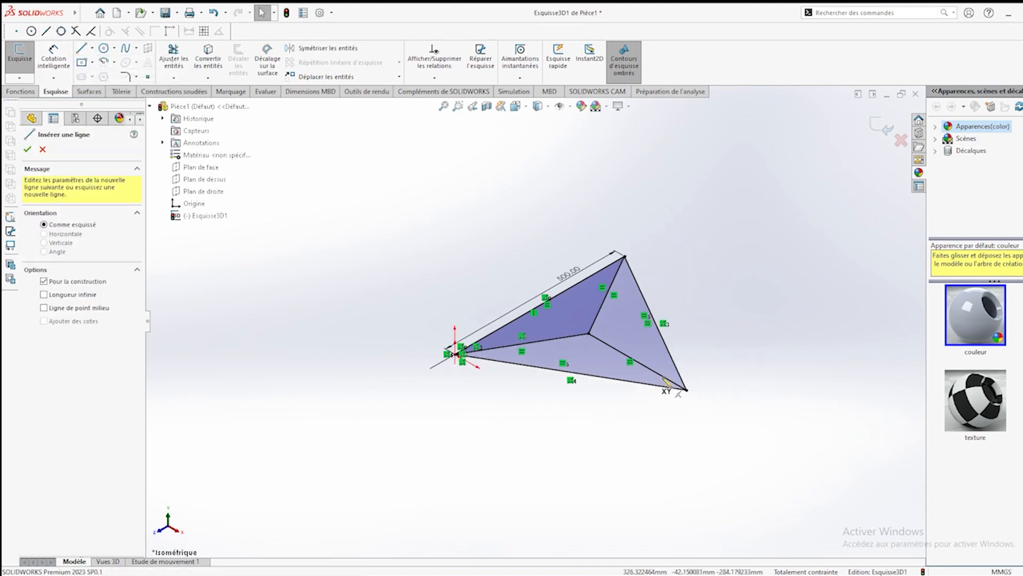
left_click(589, 334)
mouse_move(591, 274)
middle_mouse_down()
mouse_move(592, 230)
mouse_move(591, 258)
middle_mouse_up()
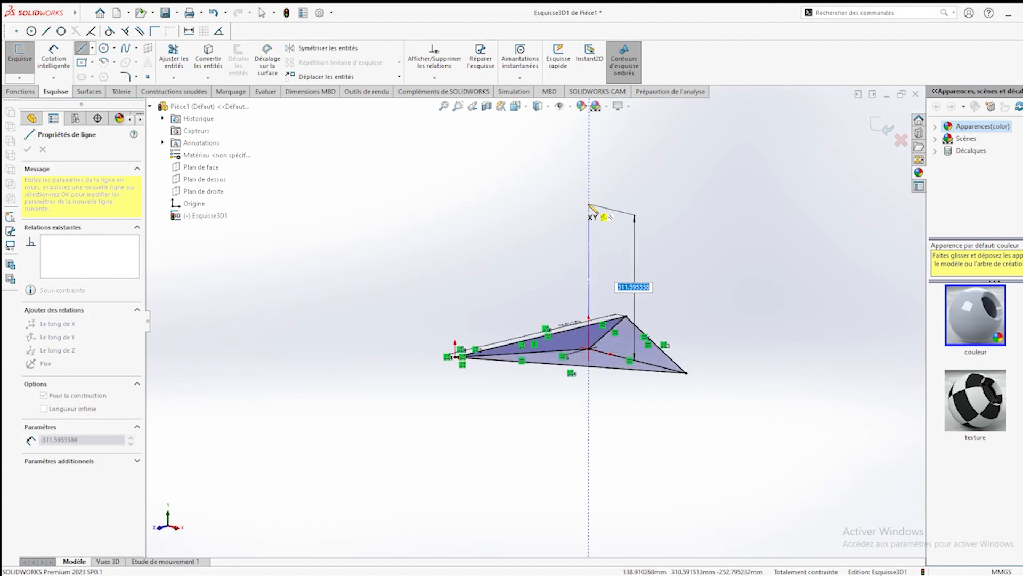
left_click(589, 206)
key("Escape")
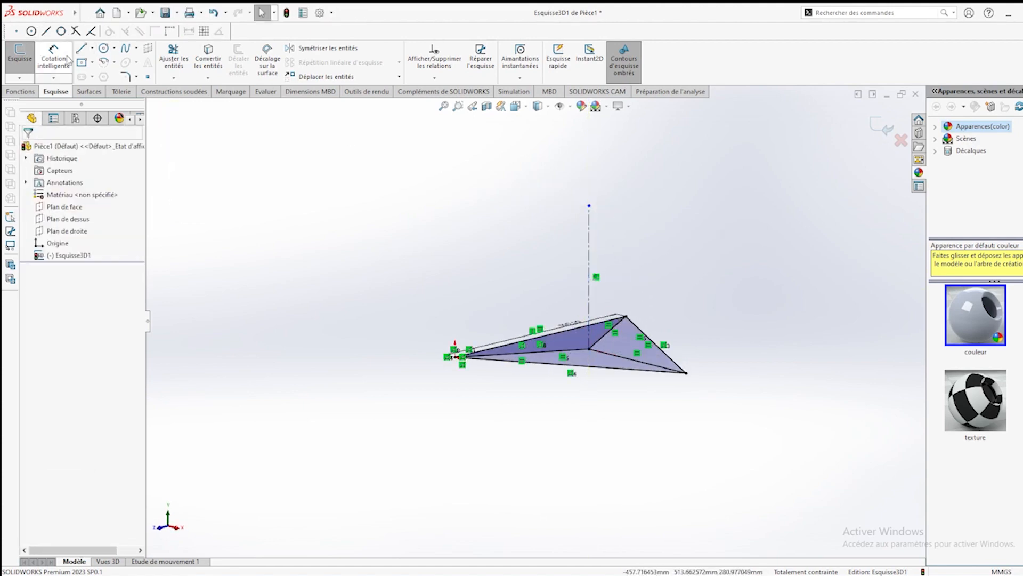
Dimension the vertical construction line and set its height to 300 mm
left_click(67, 60)
left_click(592, 248)
left_click(646, 246)
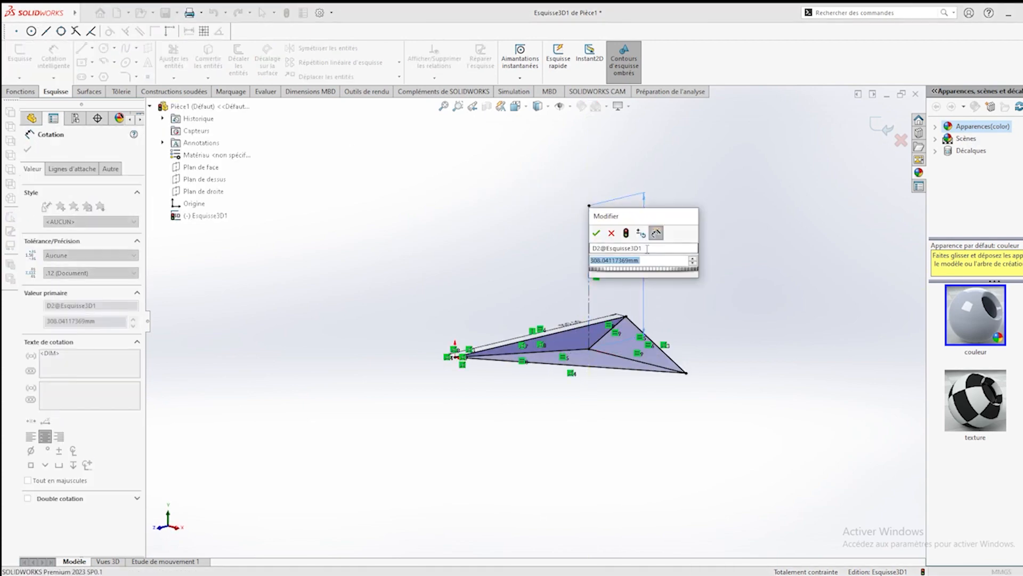
type("3")
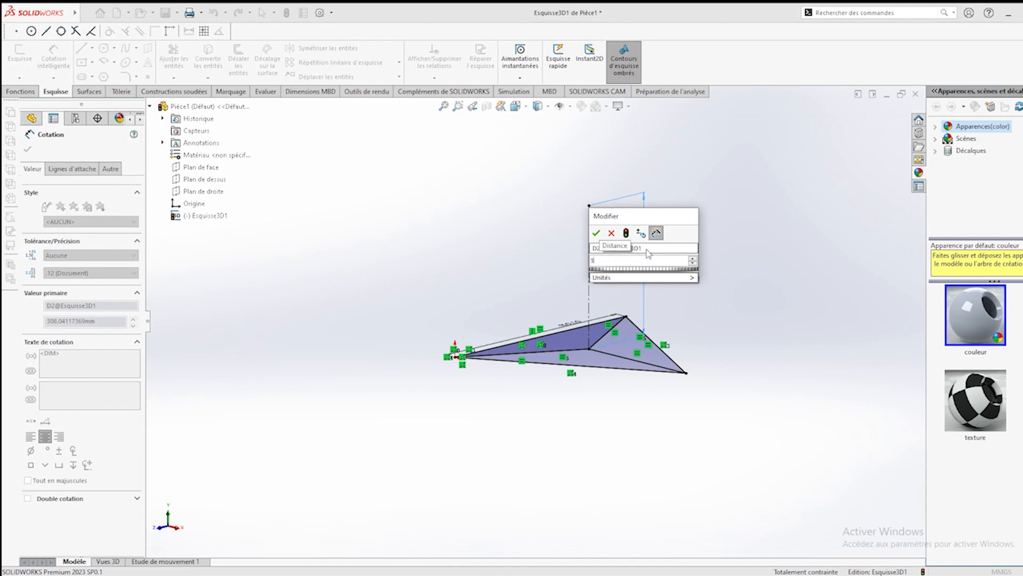
type("00")
key("Return")
scroll(525, 334, "down", 2)
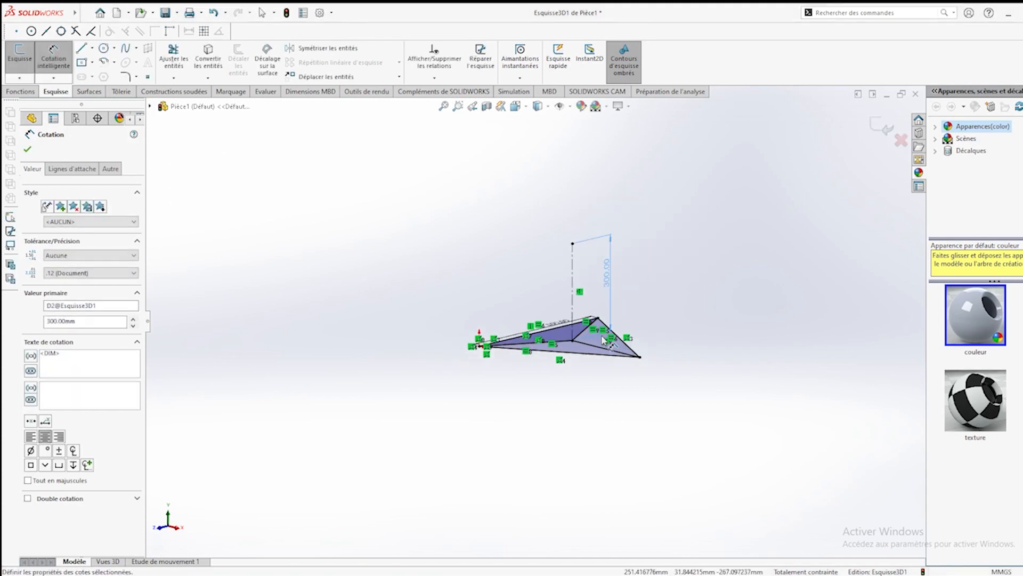
mouse_move(525, 334)
middle_mouse_down()
mouse_move(473, 290)
mouse_move(464, 354)
mouse_move(479, 294)
mouse_move(486, 343)
mouse_move(489, 281)
middle_mouse_up()
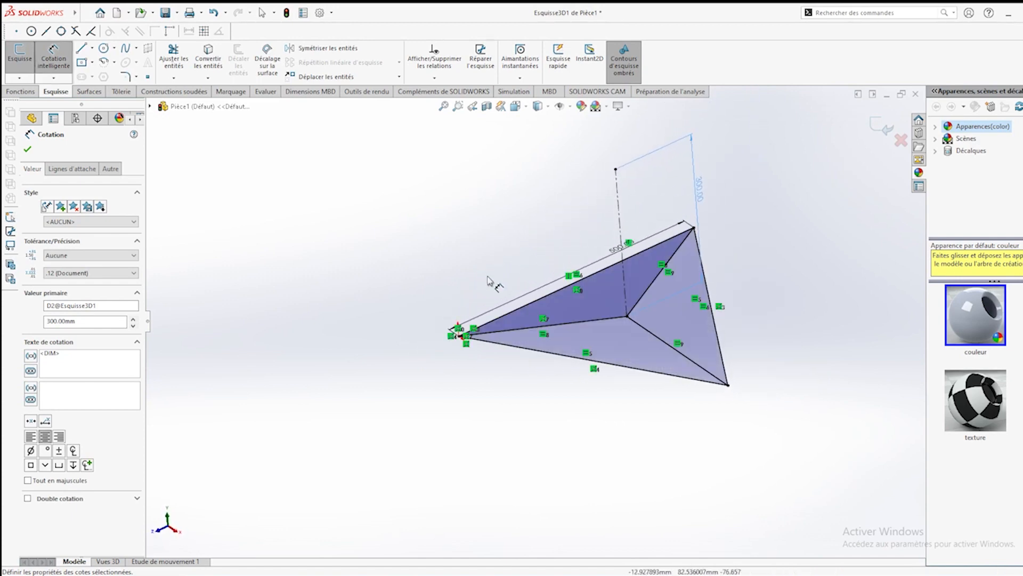
key("Escape")
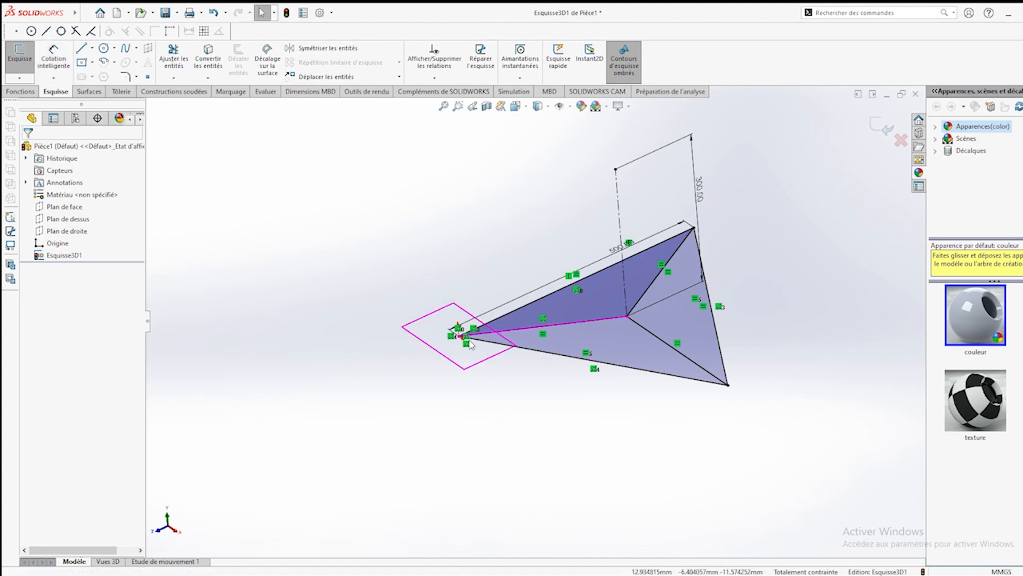
Draw a 50 mm vertical line upward from the triangle's corner at the origin
scroll(469, 343, "down", 2)
mouse_move(469, 341)
middle_mouse_down()
mouse_move(469, 330)
mouse_move(445, 334)
mouse_move(472, 335)
middle_mouse_up()
scroll(472, 334, "up", 1)
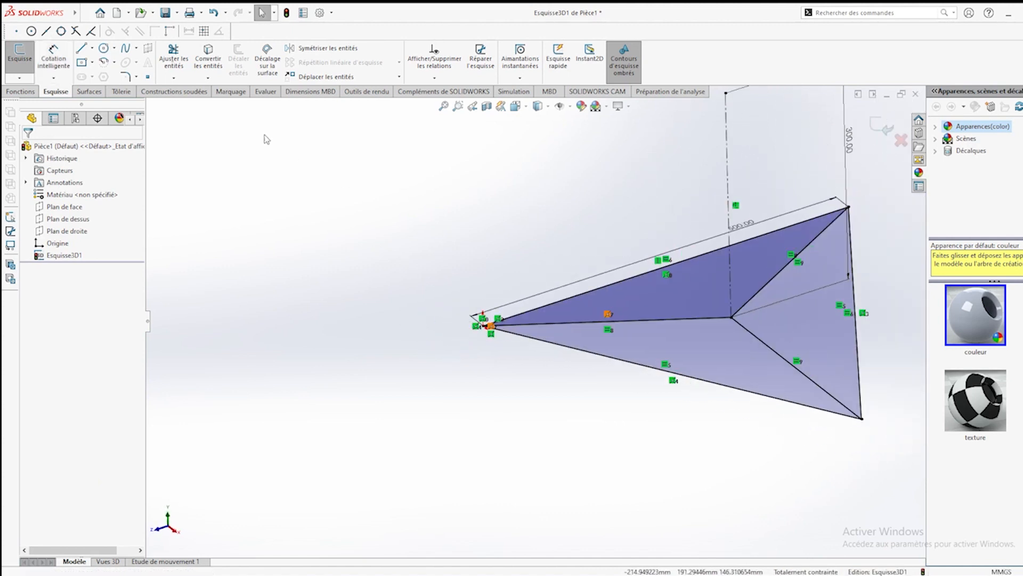
left_click(81, 48)
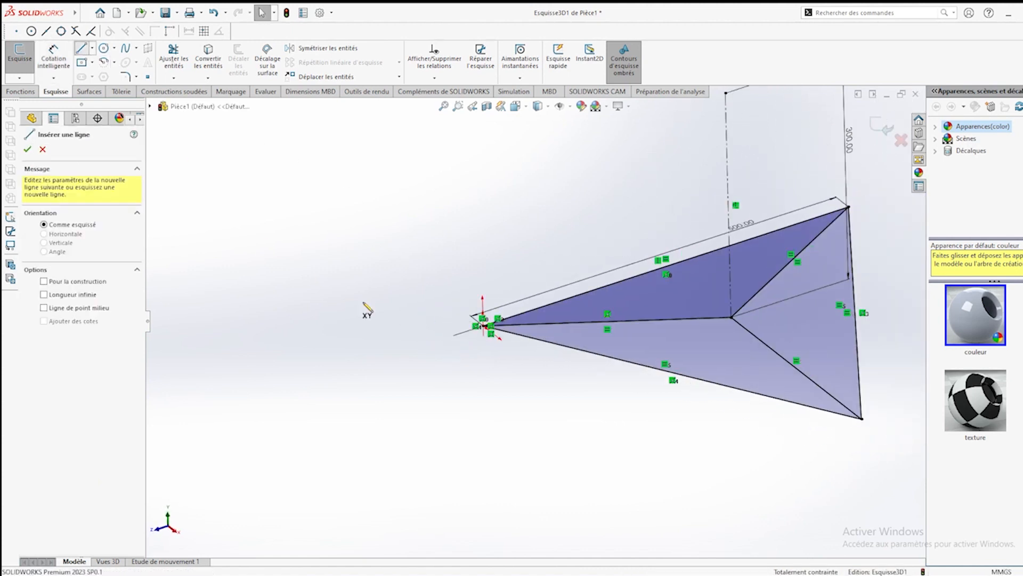
left_click(489, 325)
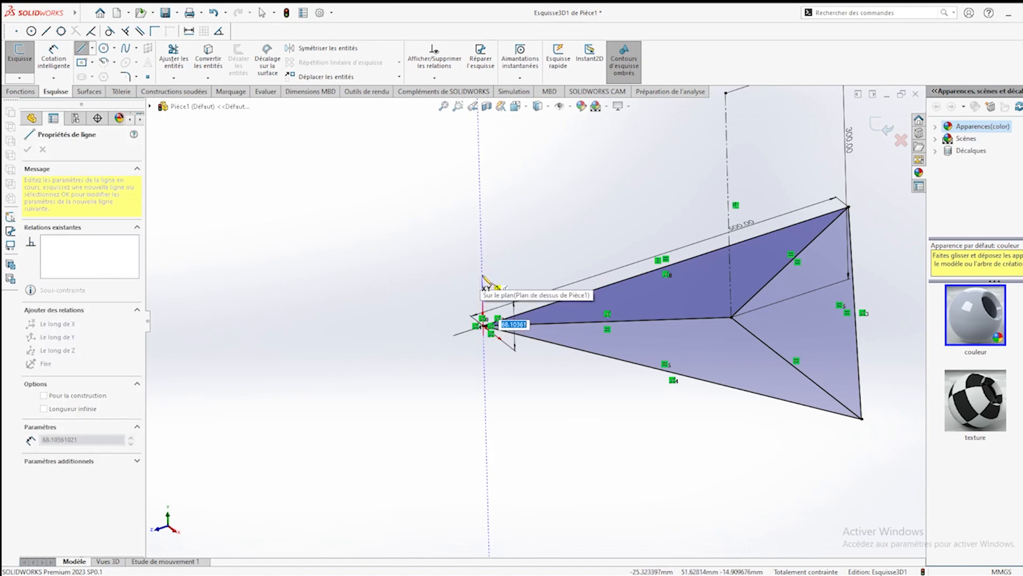
type("50")
key("Return")
scroll(648, 137, "up", 1)
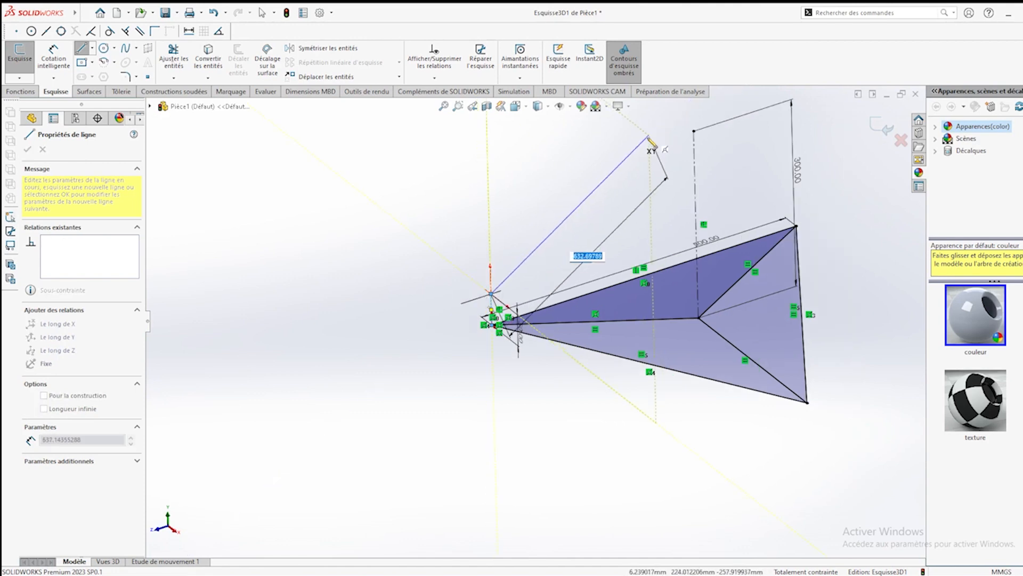
key("Escape")
Draw a midpoint line centred on the vertical axis's upper end, with a half-length of 50 mm
scroll(714, 116, "down", 2)
left_click(93, 48)
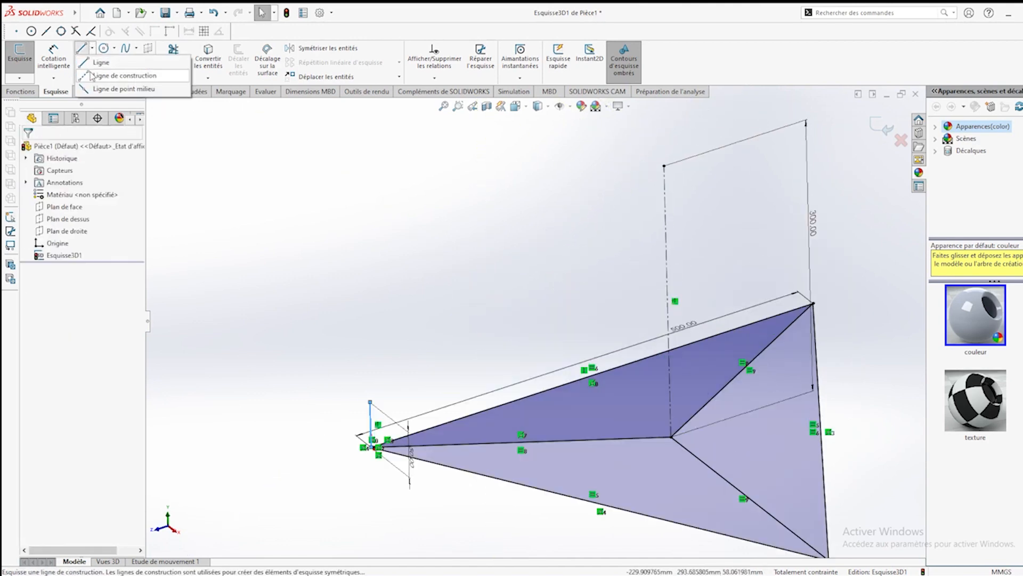
left_click(115, 87)
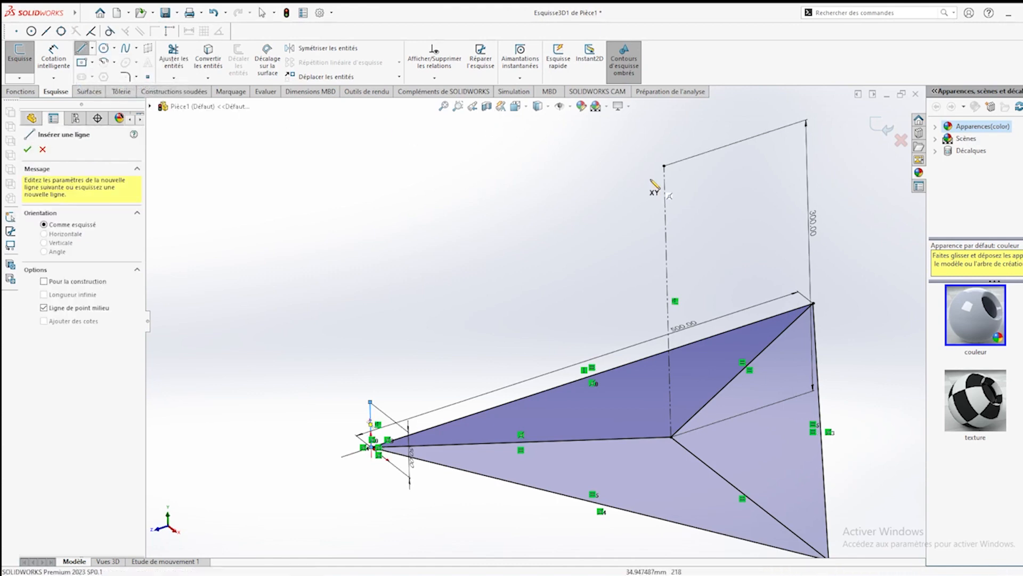
mouse_move(654, 187)
middle_mouse_down()
mouse_move(612, 315)
mouse_move(635, 327)
mouse_move(693, 317)
middle_mouse_up()
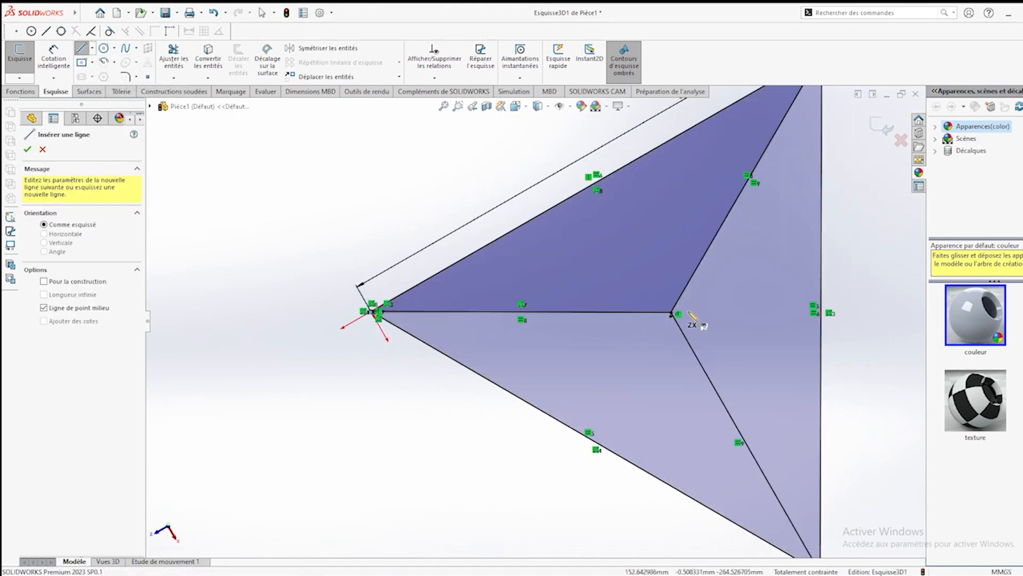
scroll(692, 319, "down", 3)
left_click(642, 314)
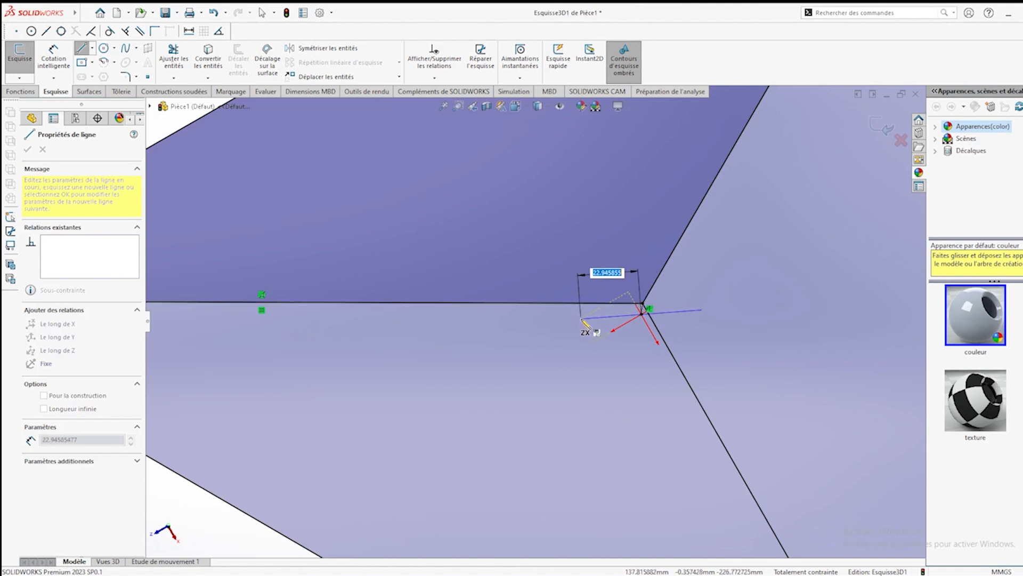
type("50")
key("Return")
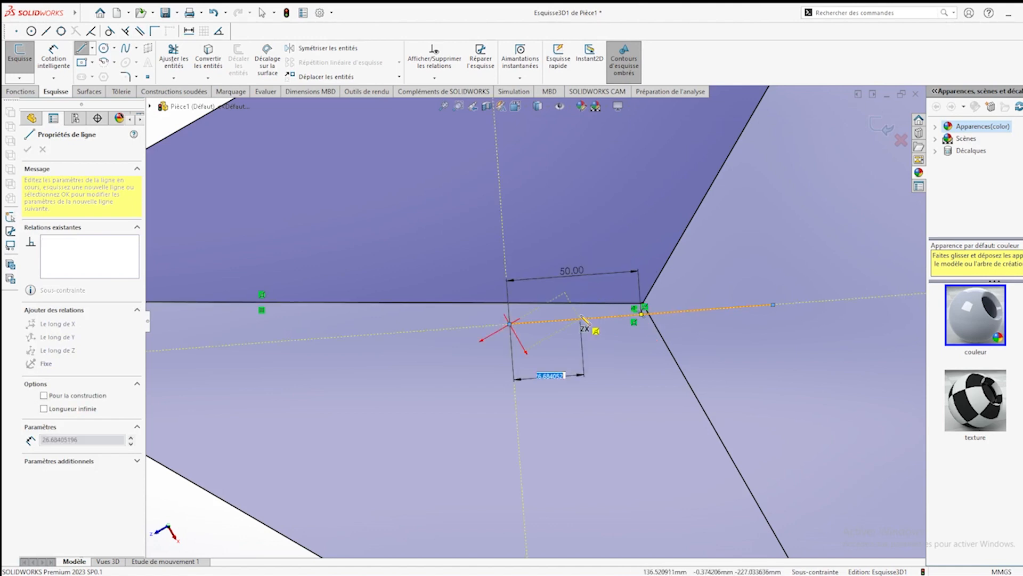
key("Escape")
Make the upper midpoint line parallel to the inner line that runs to the origin corner
left_click(584, 321)
left_click(572, 303, "ctrl")
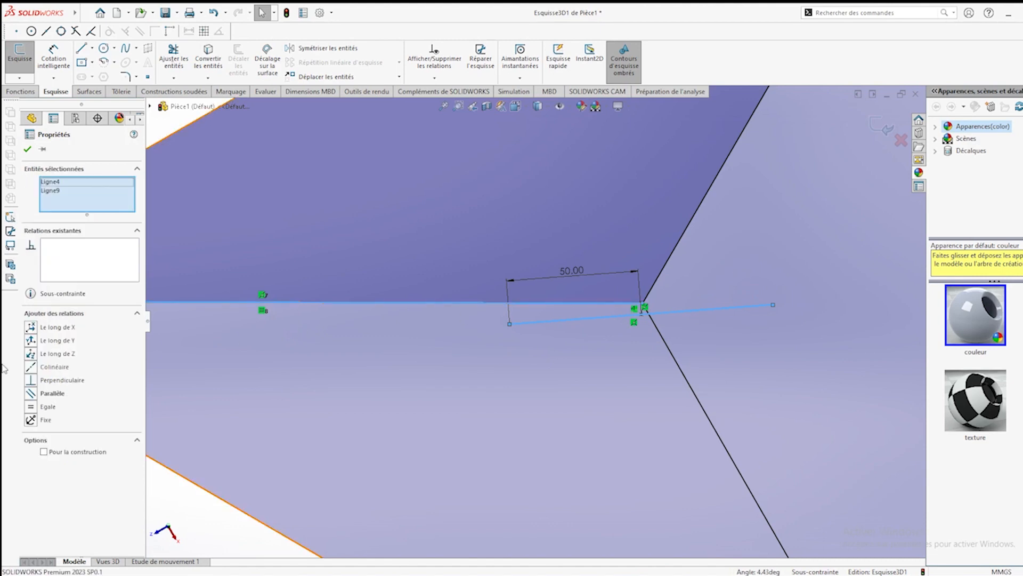
left_click(34, 395)
key("Escape")
Delete the half-length dimension of the line at the vertical axis's upper end
scroll(493, 305, "up", 5)
middle_click_drag(492, 305, 509, 175)
scroll(509, 213, "up", 3)
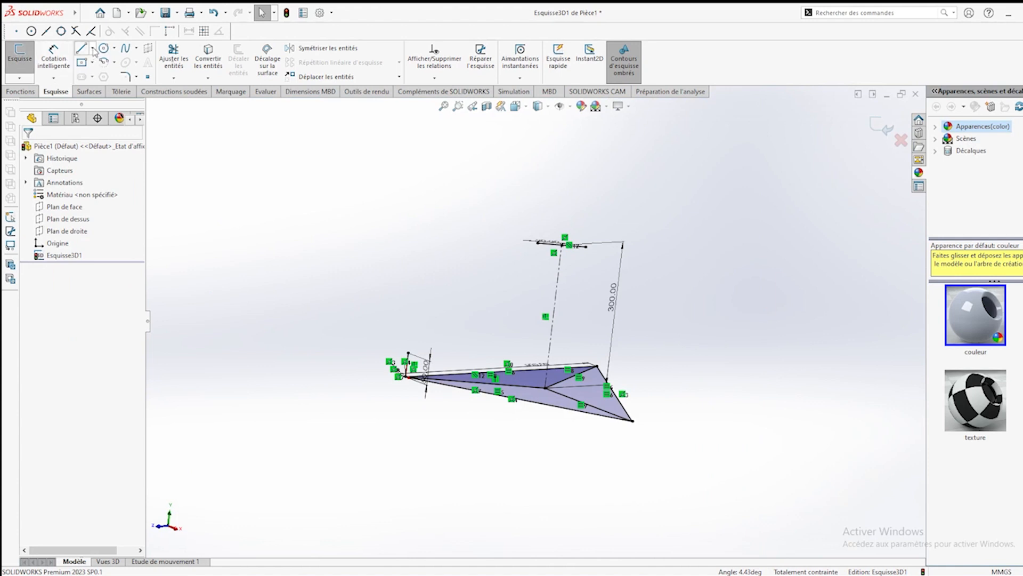
scroll(601, 200, "down", 4)
scroll(500, 305, "up", 3)
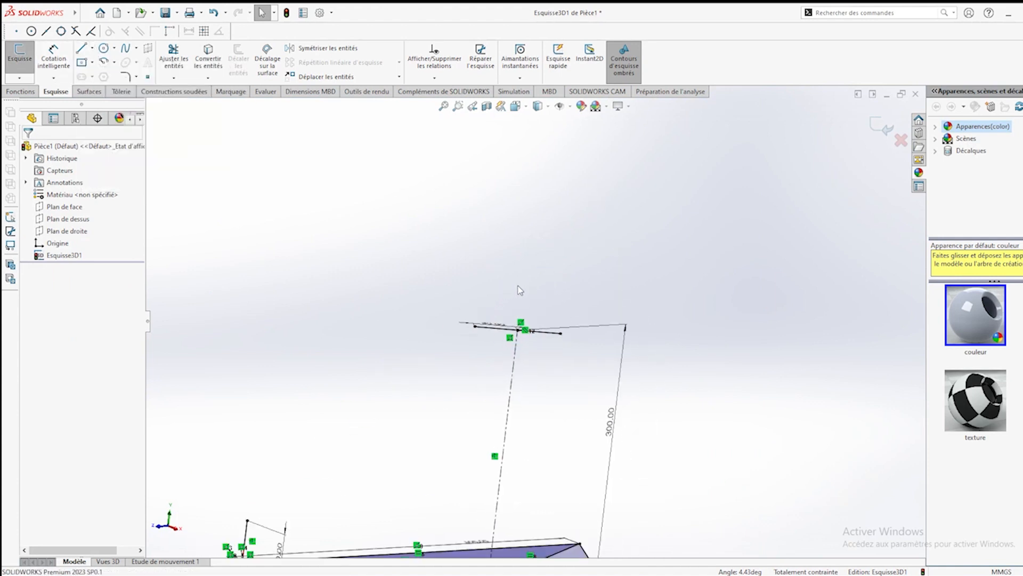
double_click(507, 322)
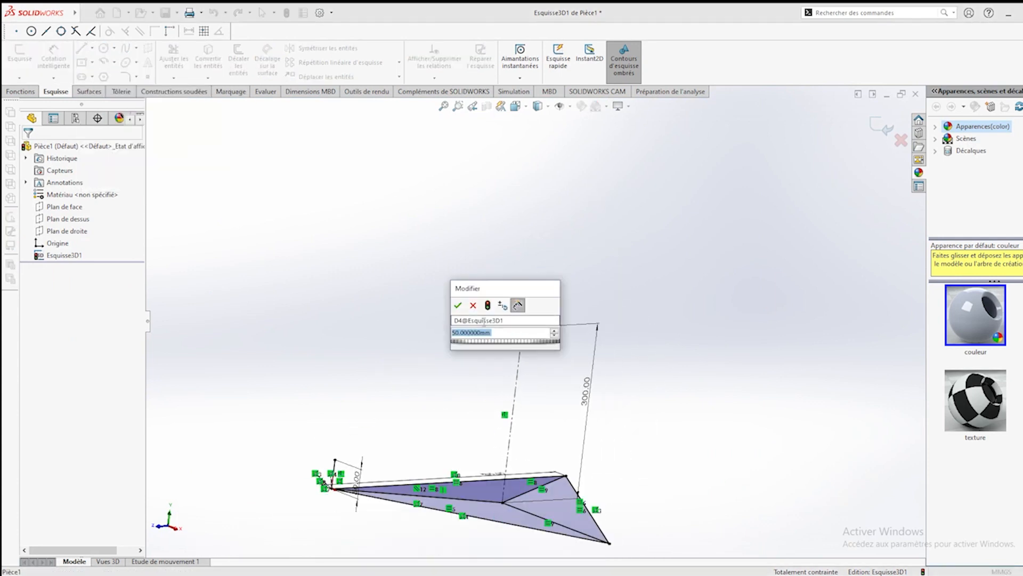
key("Escape")
middle_click_drag(511, 323, 498, 362)
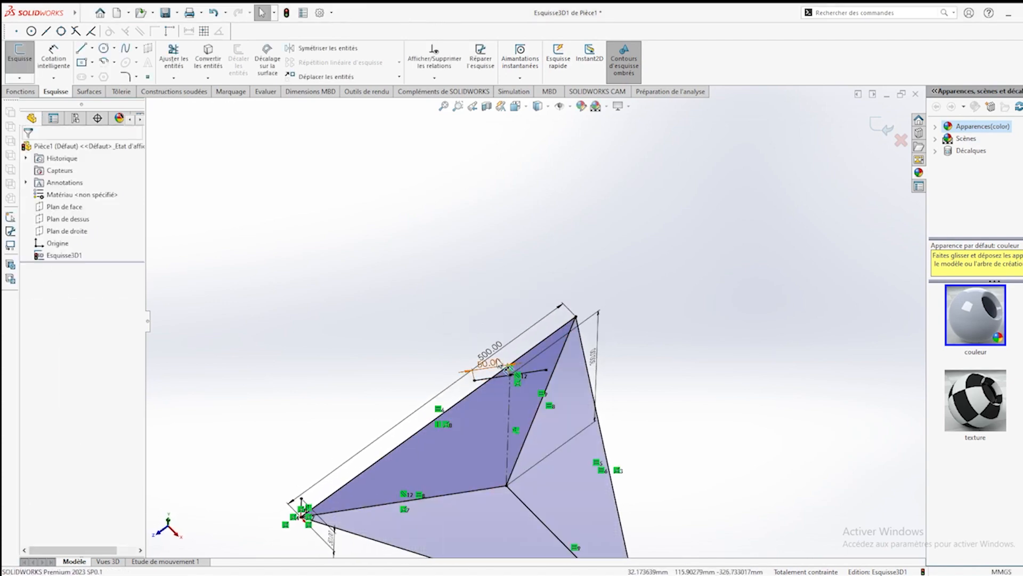
left_click(486, 366)
key("Delete")
scroll(508, 373, "down", 2)
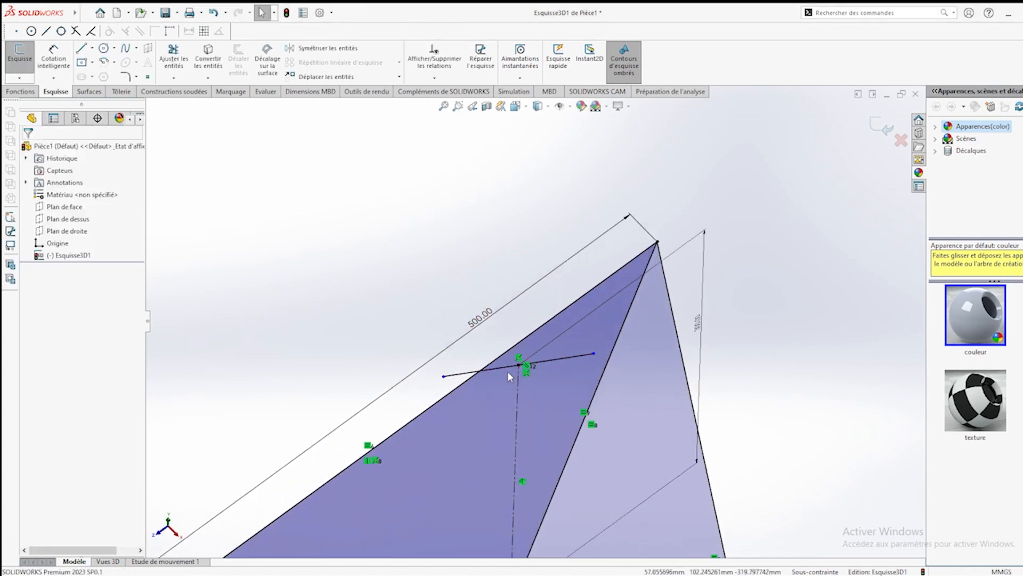
Dimension the full length of the line at the axis's upper end and set it to 50 mm
left_click(53, 58)
left_click(554, 358)
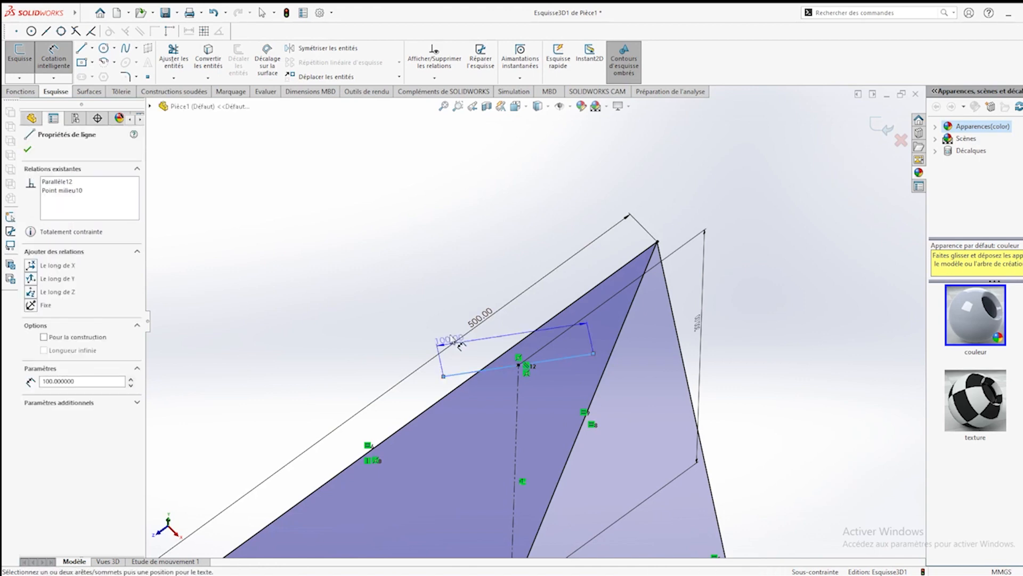
left_click(442, 283)
type("50")
key("Return")
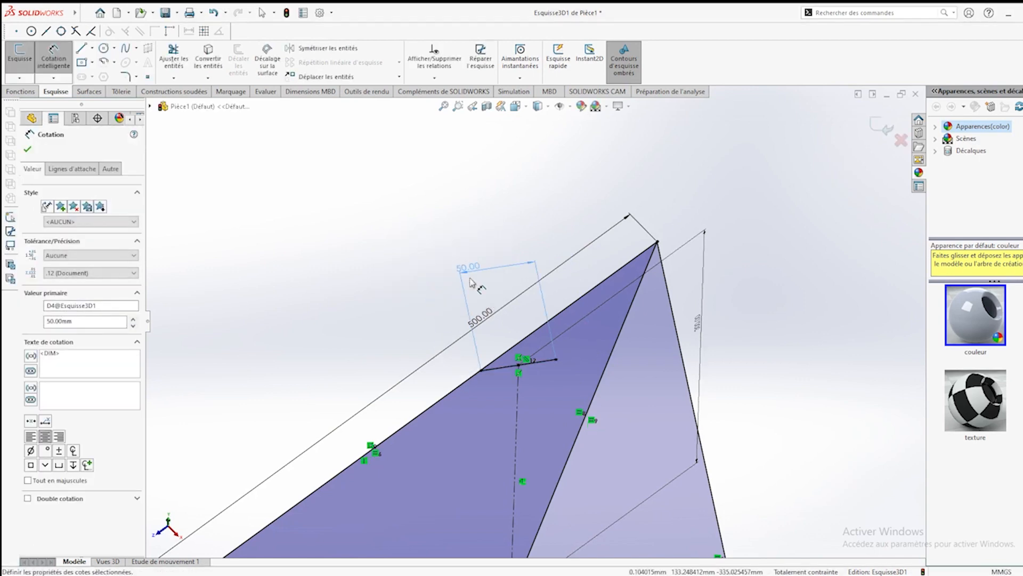
key("Escape")
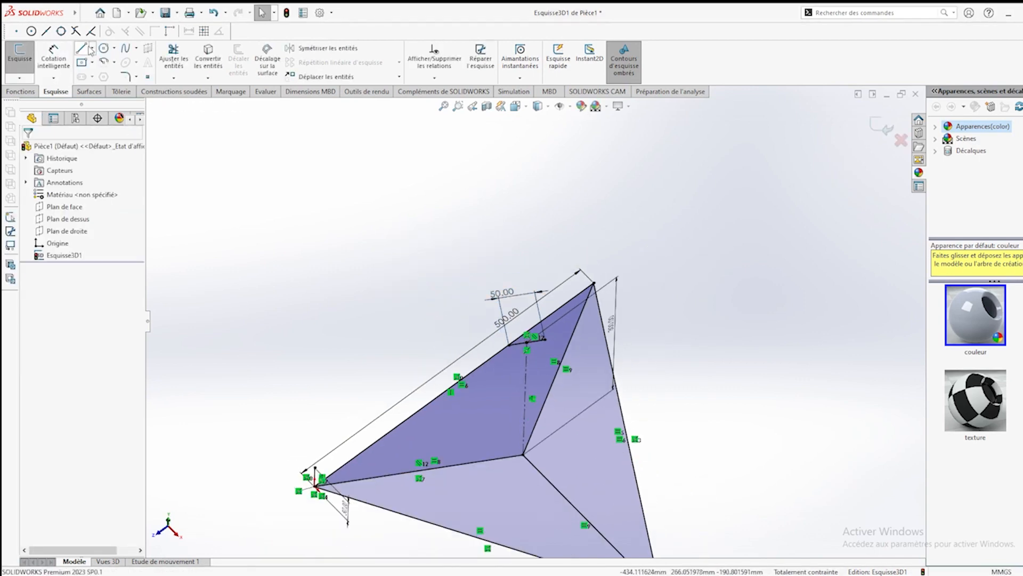
Draw a sloping line from the near end of the short upper line to the upper end of the 50 mm corner post
key("l")
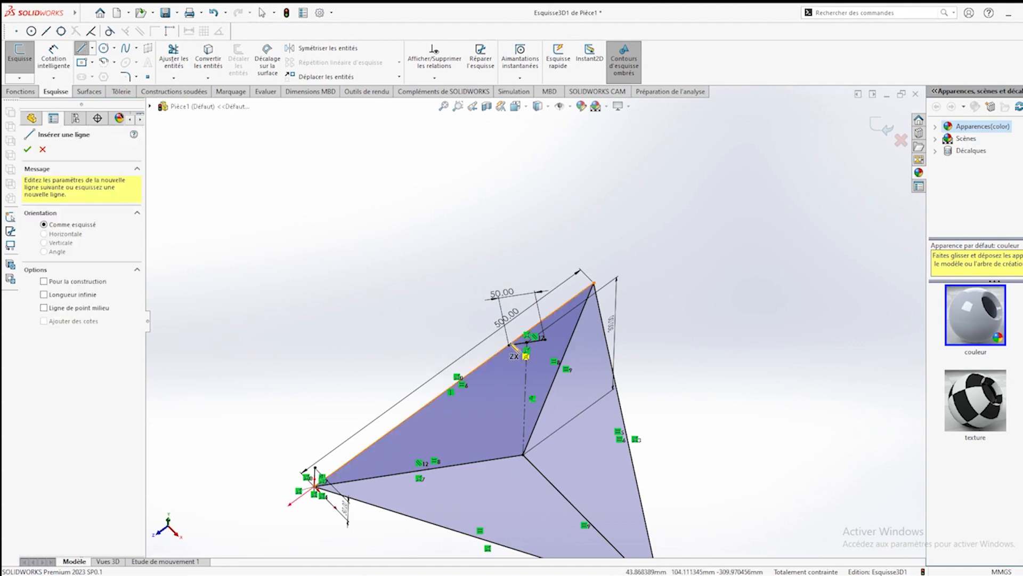
middle_click_drag(511, 351, 478, 266)
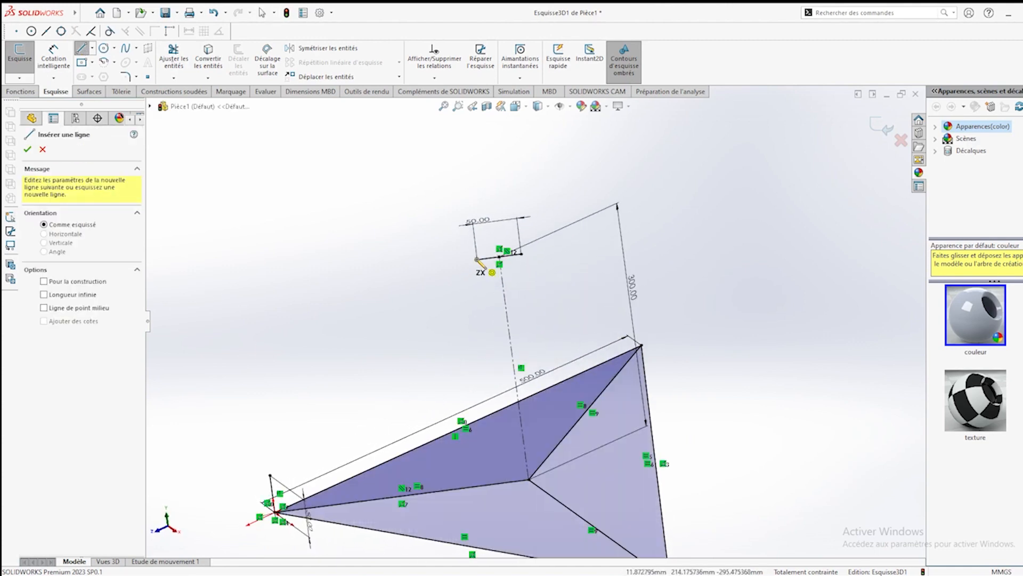
left_click(477, 260)
left_click(270, 474)
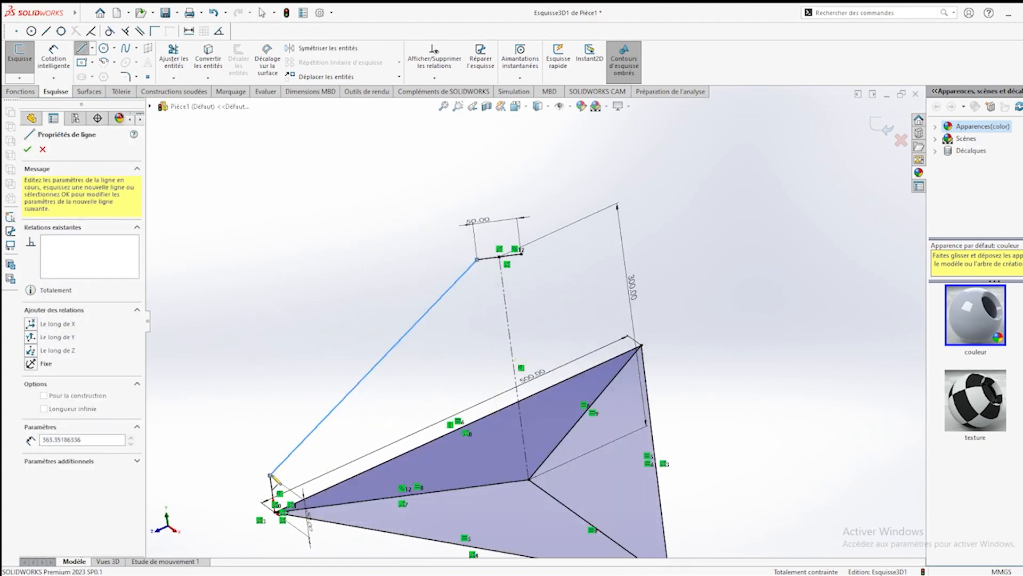
key("Escape")
Exit the 3D sketch and switch to the weldment commands
scroll(366, 359, "up", 4)
mouse_move(367, 359)
middle_mouse_down()
mouse_move(366, 384)
mouse_move(359, 258)
middle_mouse_up()
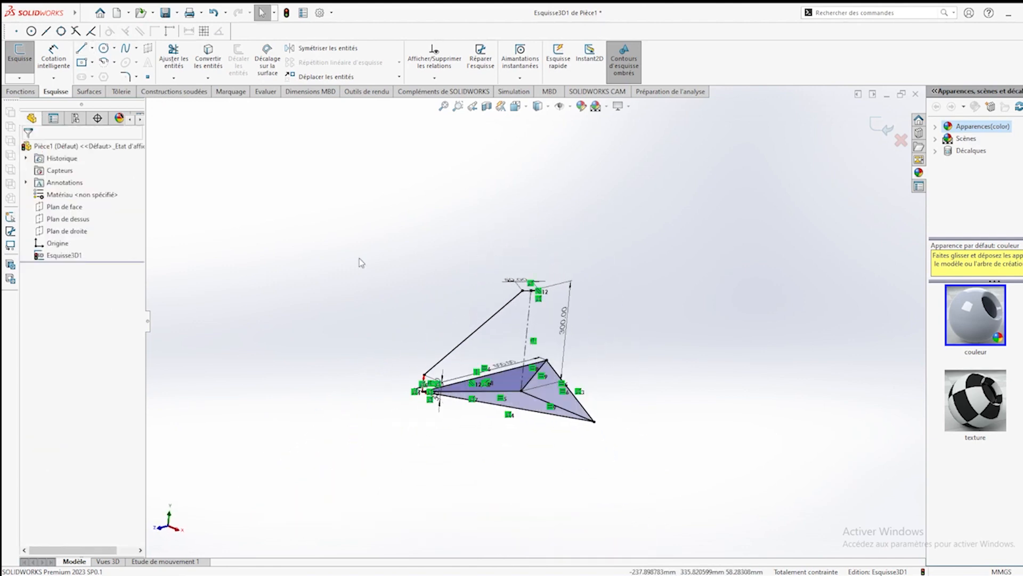
mouse_move(435, 373)
middle_mouse_down()
mouse_move(432, 468)
mouse_move(405, 383)
middle_mouse_up()
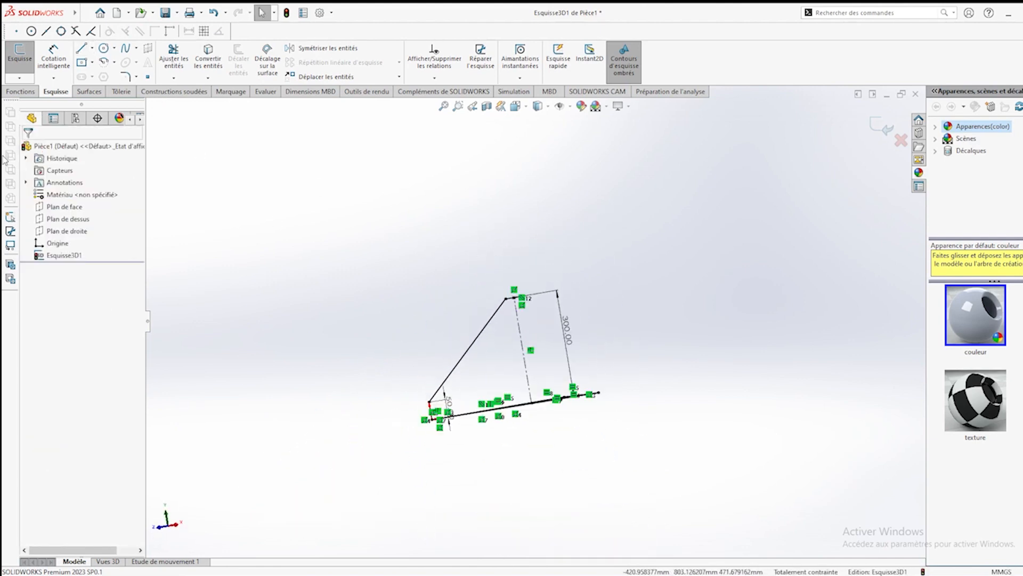
left_click(198, 92)
left_click(31, 58)
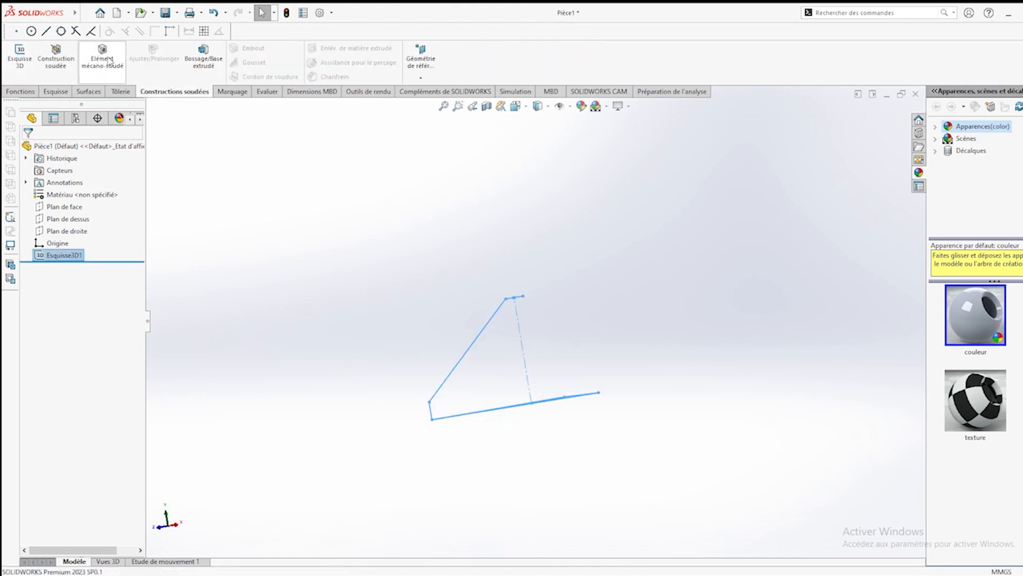
Start a structural member with the iso standard, type Tube (square) and size 20 x 20 x 2.0
left_click(102, 58)
left_click(80, 250)
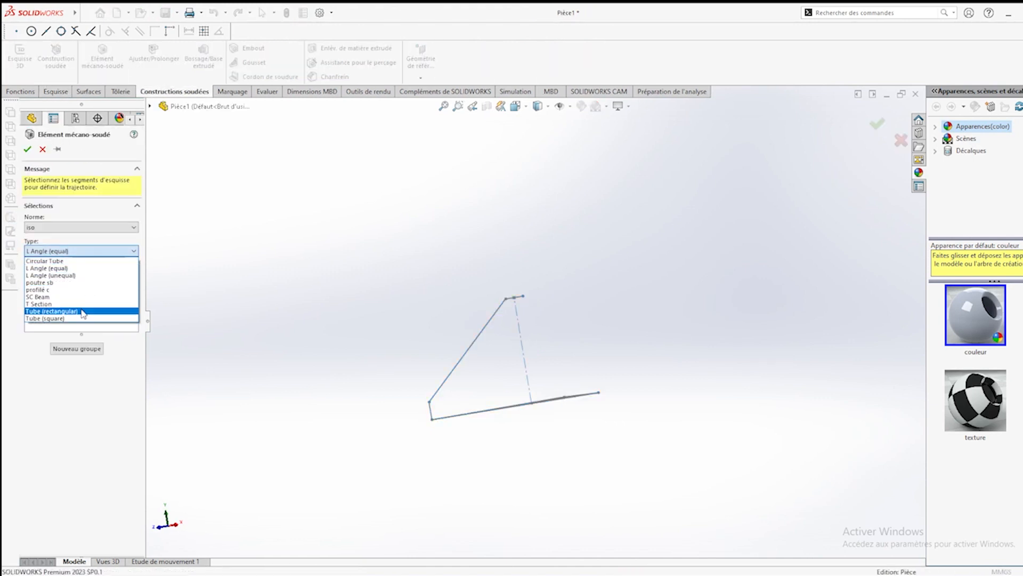
left_click(53, 314)
left_click(88, 276)
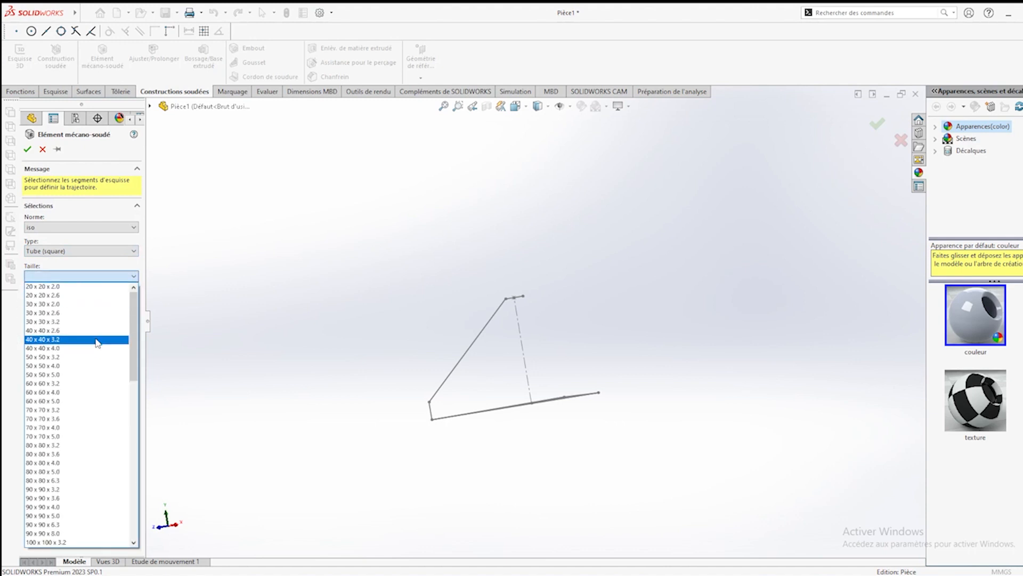
left_click(85, 307)
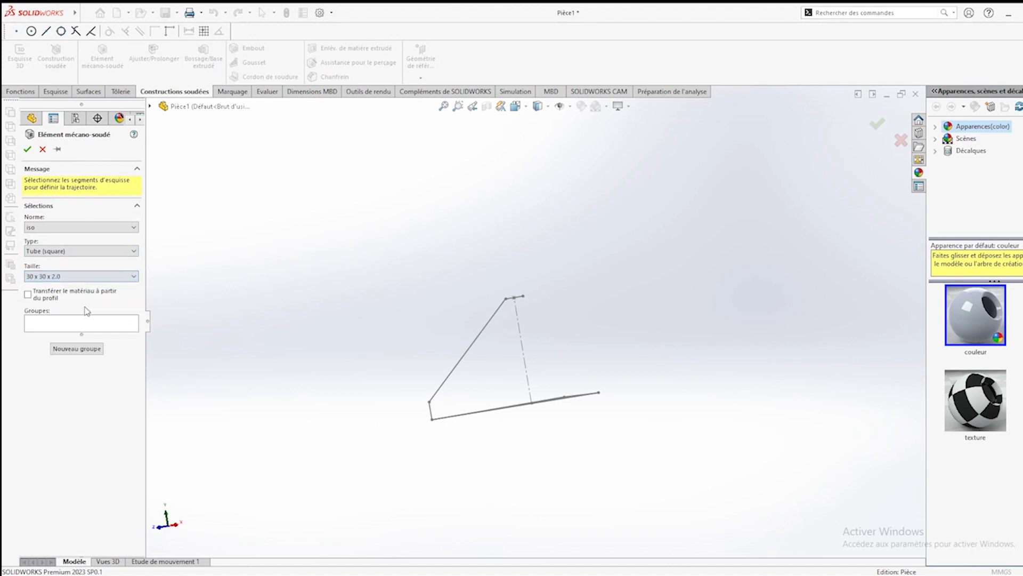
left_click(66, 275)
scroll(67, 290, "up", 2)
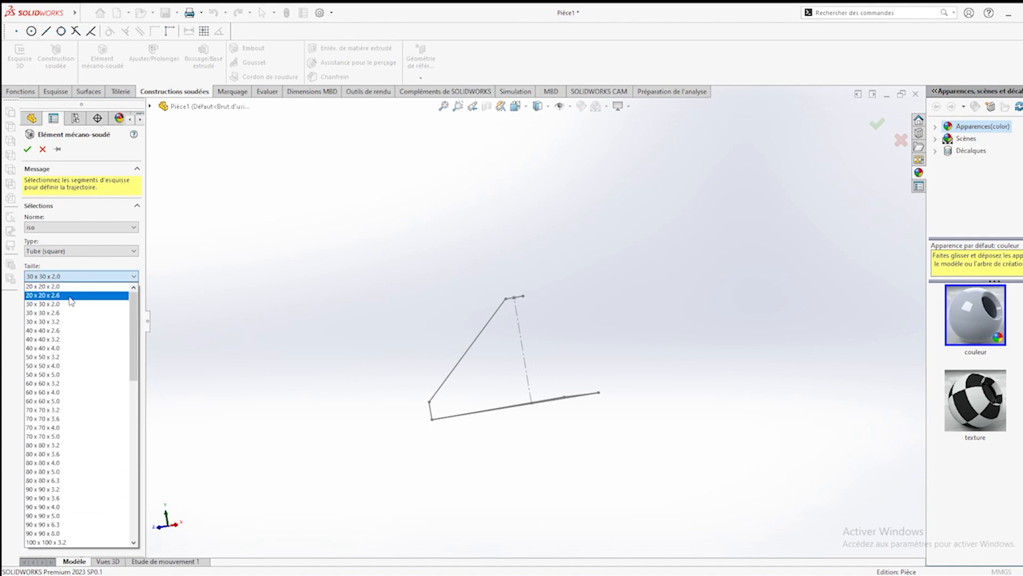
left_click(54, 286)
Assign two of the inner base lines to the first member group and the third inner line to a second group
mouse_move(489, 345)
middle_mouse_down()
mouse_move(502, 440)
mouse_move(496, 402)
middle_mouse_up()
left_click(496, 373)
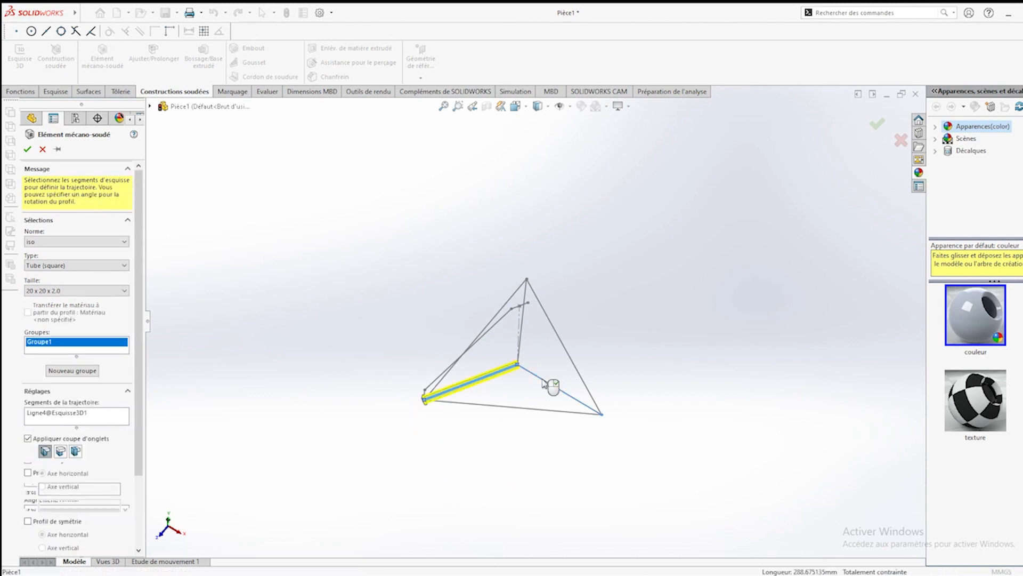
left_click(549, 381)
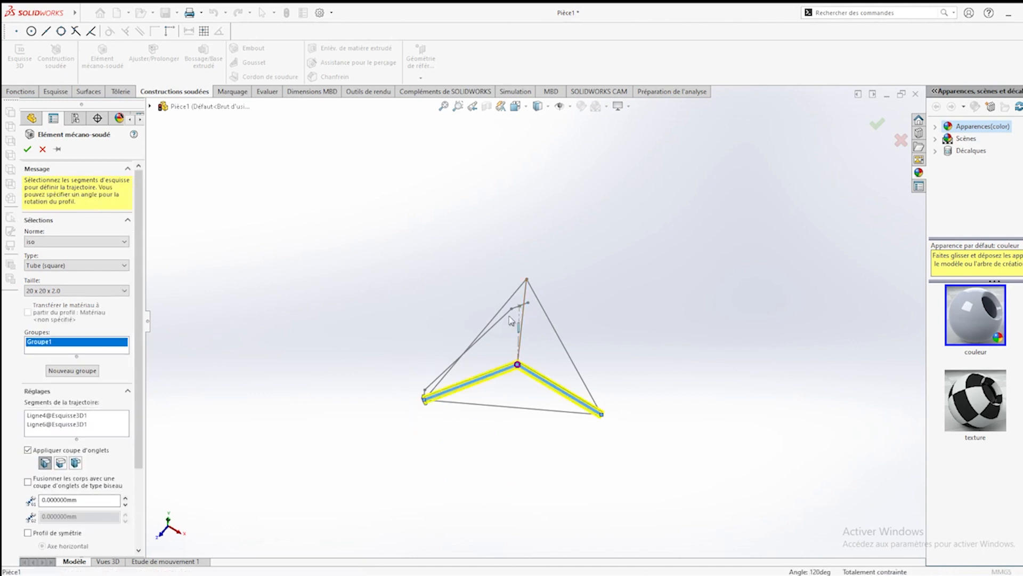
left_click(73, 371)
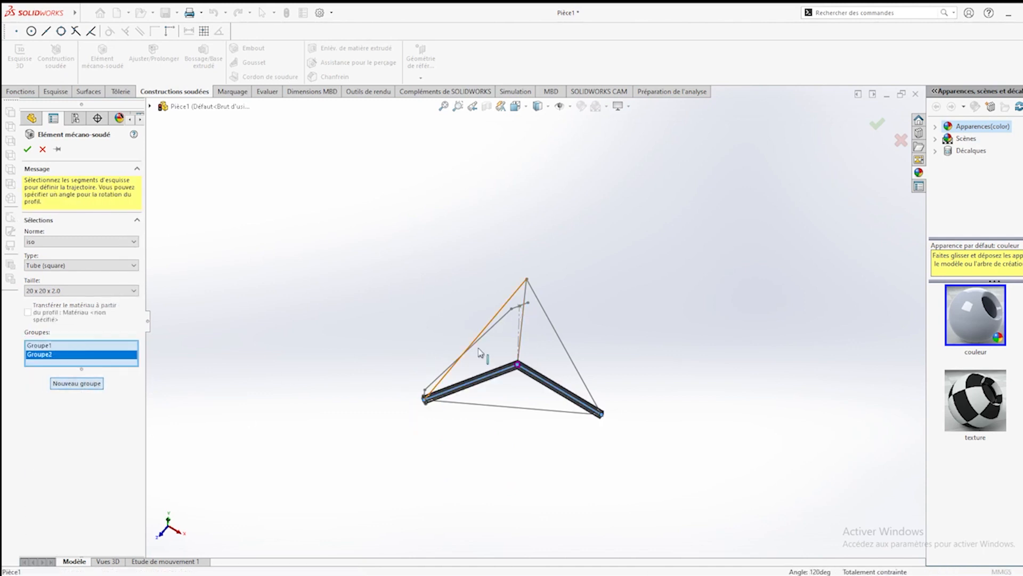
left_click(523, 337)
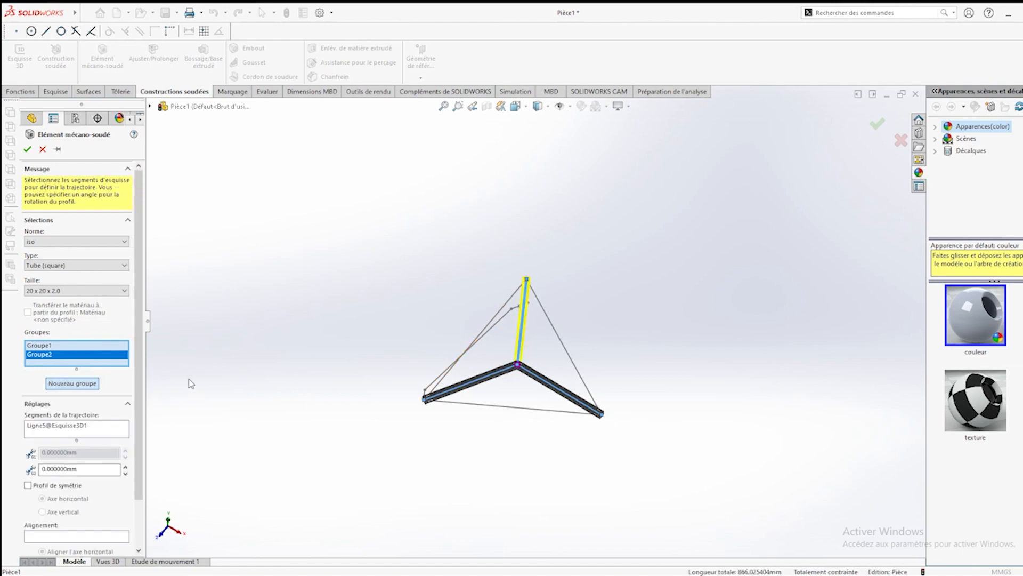
Add a third member group containing the three outer edges of the base triangle
left_click(82, 384)
left_click(512, 303)
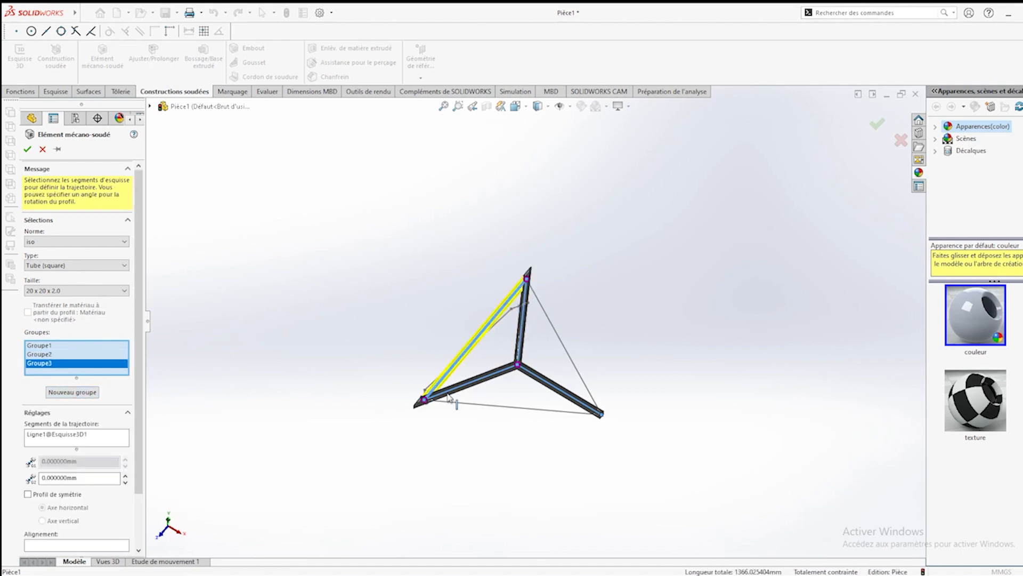
left_click(478, 408)
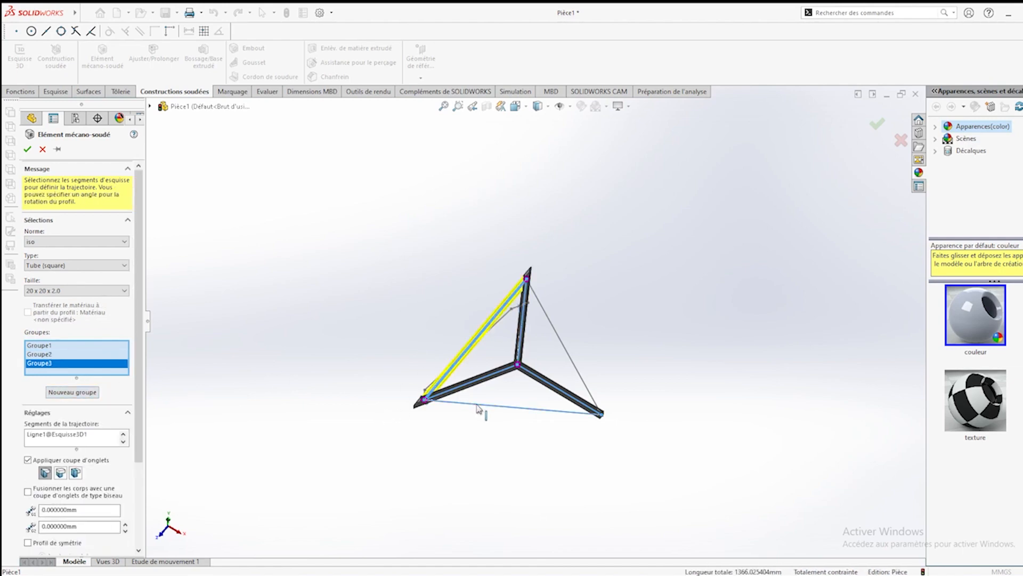
left_click(573, 365)
middle_click_drag(572, 366, 493, 365)
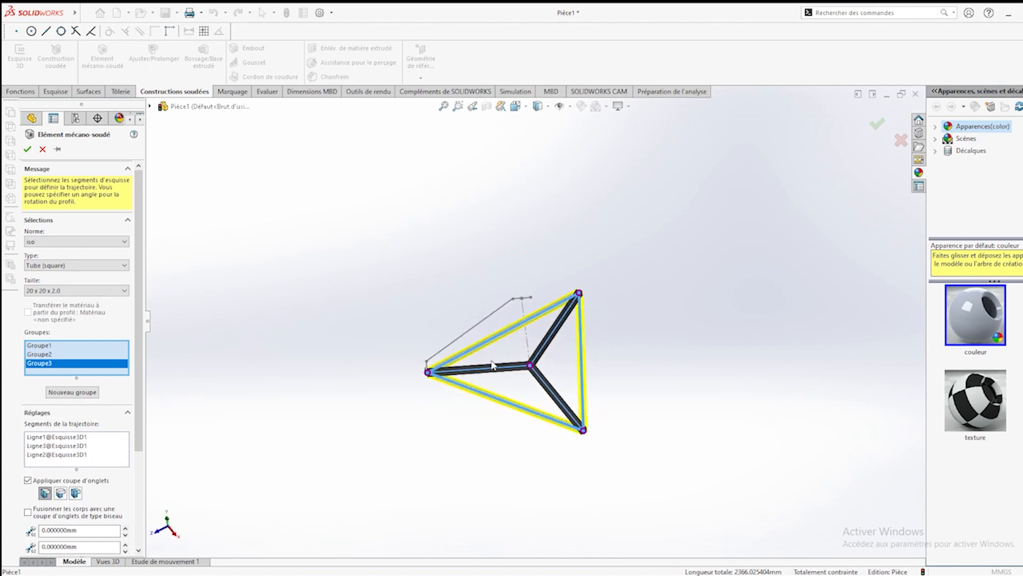
Add a fourth member group containing the short vertical line at the corner of the base triangle
scroll(65, 336, "down", 3)
left_click(63, 325)
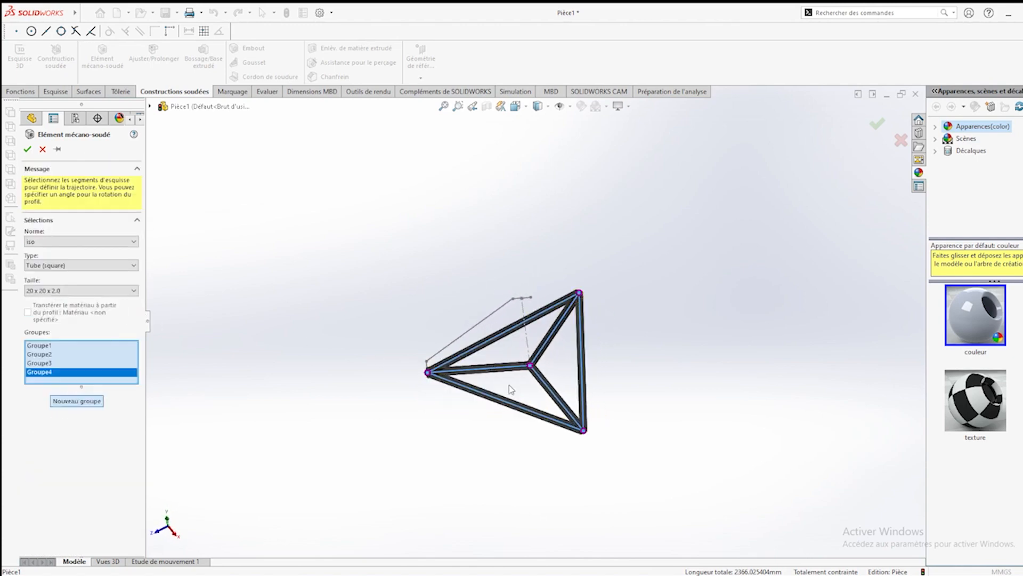
scroll(429, 370, "down", 6)
left_click(459, 345)
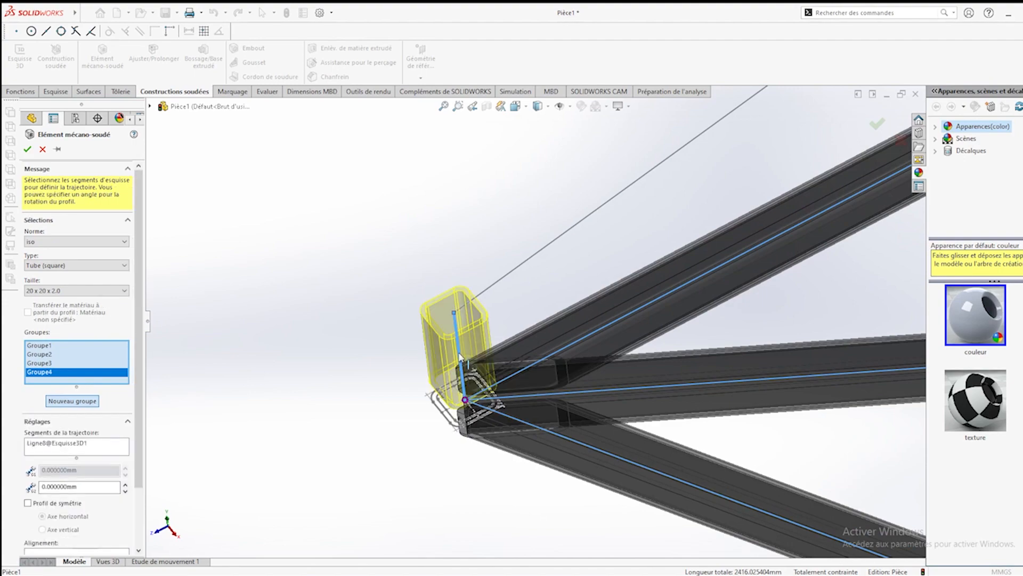
Reposition the fourth group's tube profile so the sketch line runs along the middle of its outer side
middle_click_drag(461, 351, 449, 415)
scroll(448, 421, "up", 2)
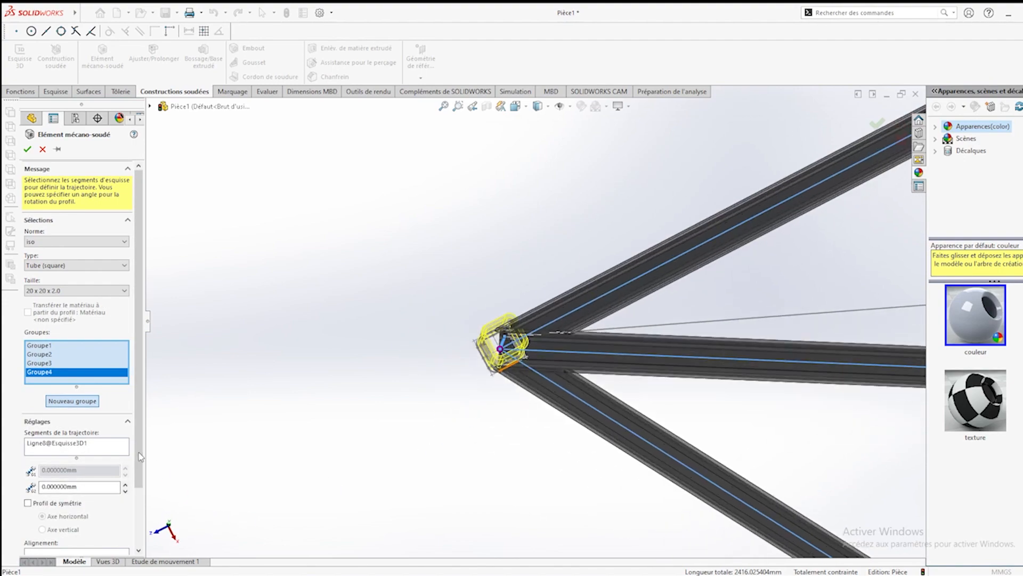
scroll(86, 501, "down", 3)
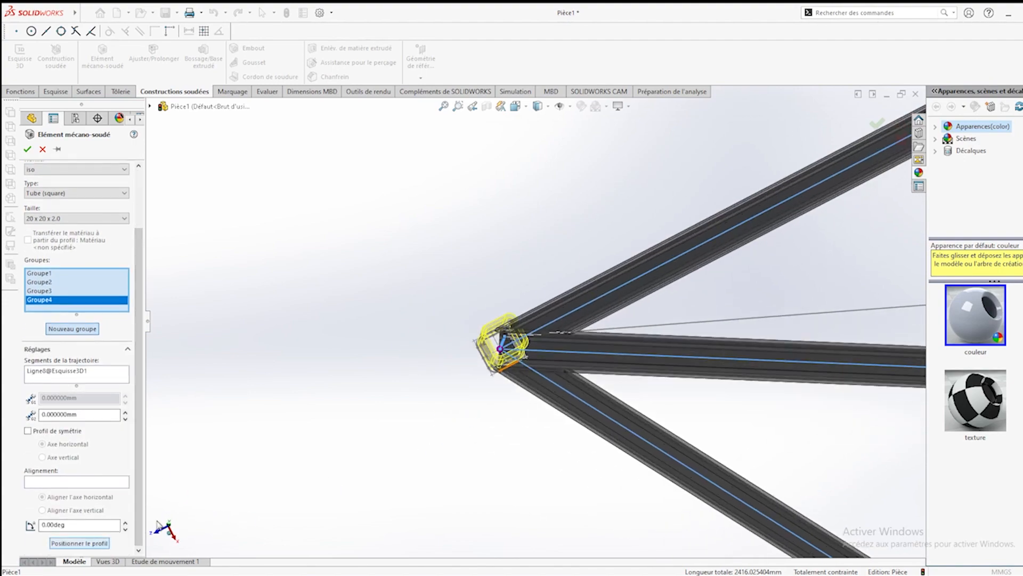
left_click(92, 541)
left_click(405, 391)
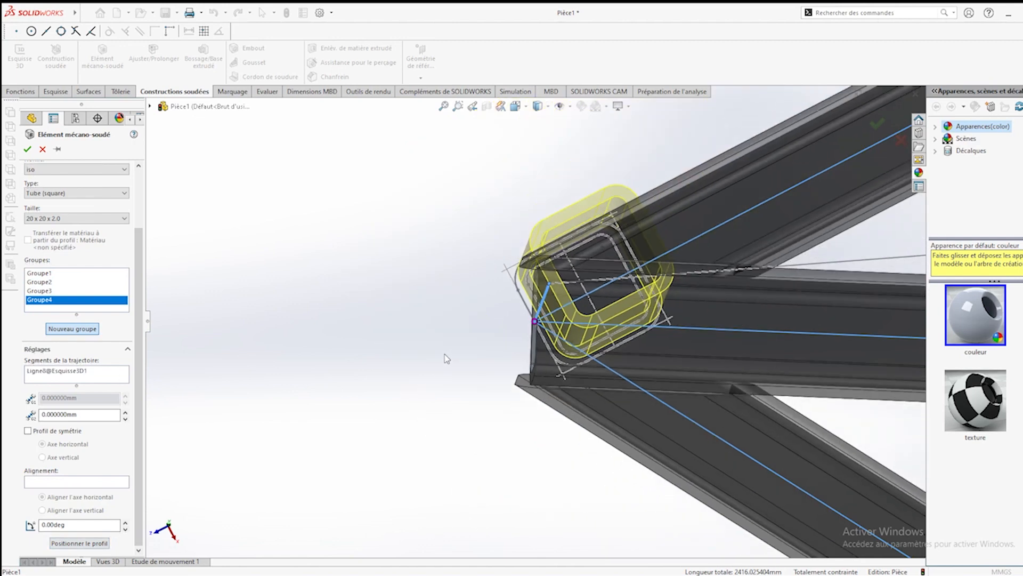
Set the fourth group's profile rotation angle to 330 degrees, squaring the upright with the inner base member
left_click(45, 524)
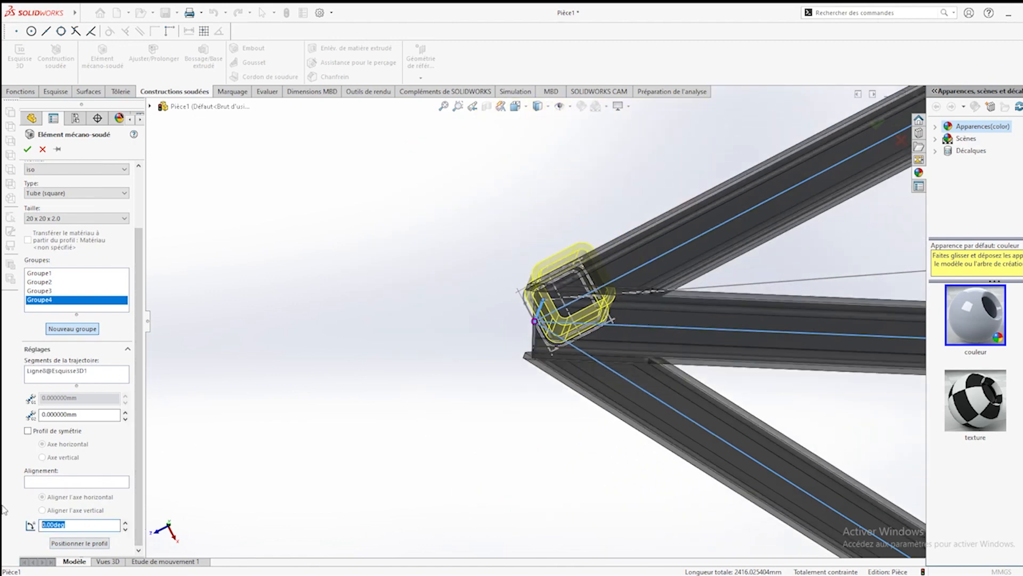
key("Return")
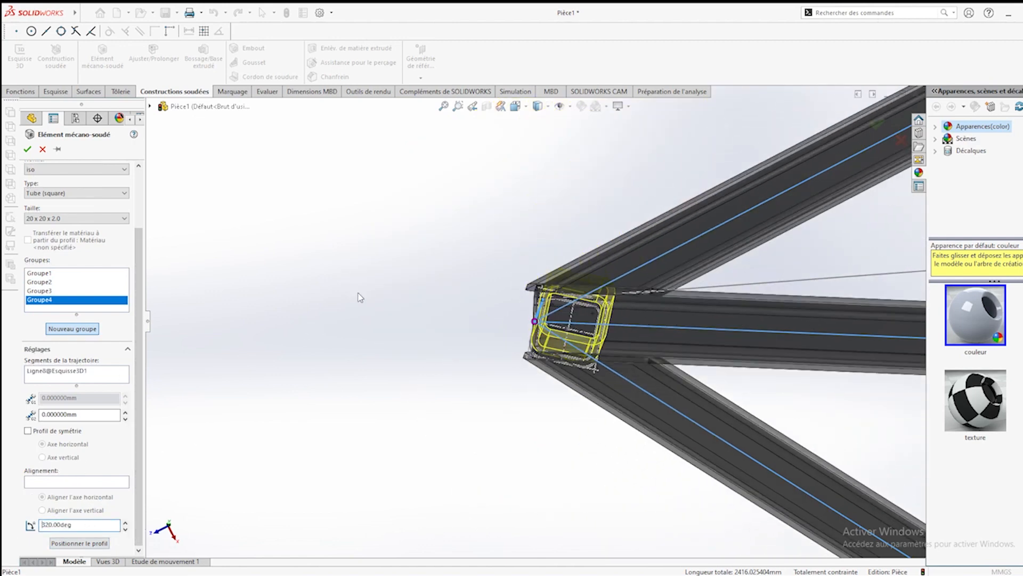
scroll(544, 320, "down", 8)
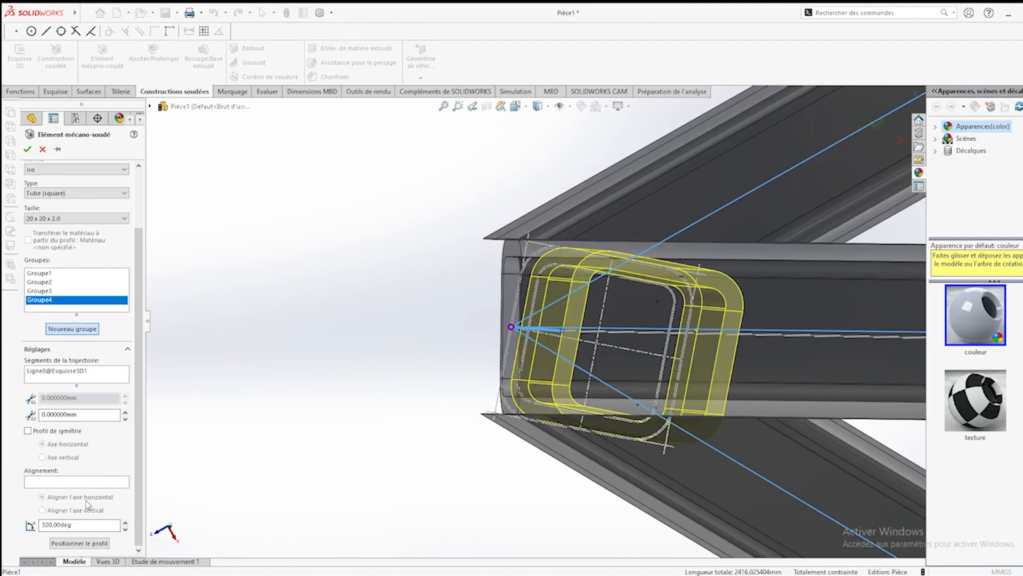
left_click(125, 522)
left_click(125, 522)
left_click(126, 522)
left_click(125, 522)
left_click(125, 522)
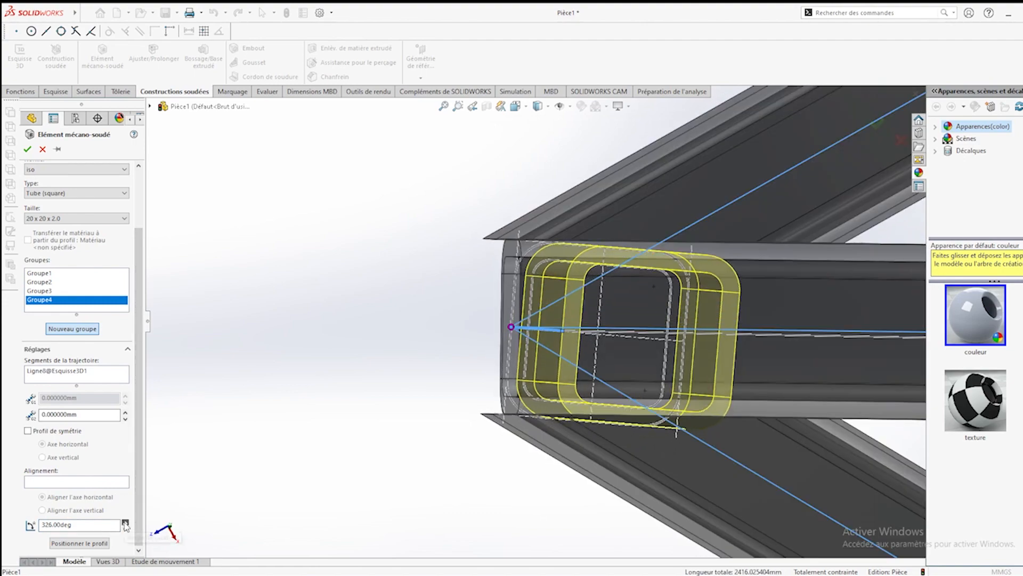
left_click(125, 521)
left_click(126, 521)
left_click(126, 522)
left_click(125, 521)
left_click(125, 522)
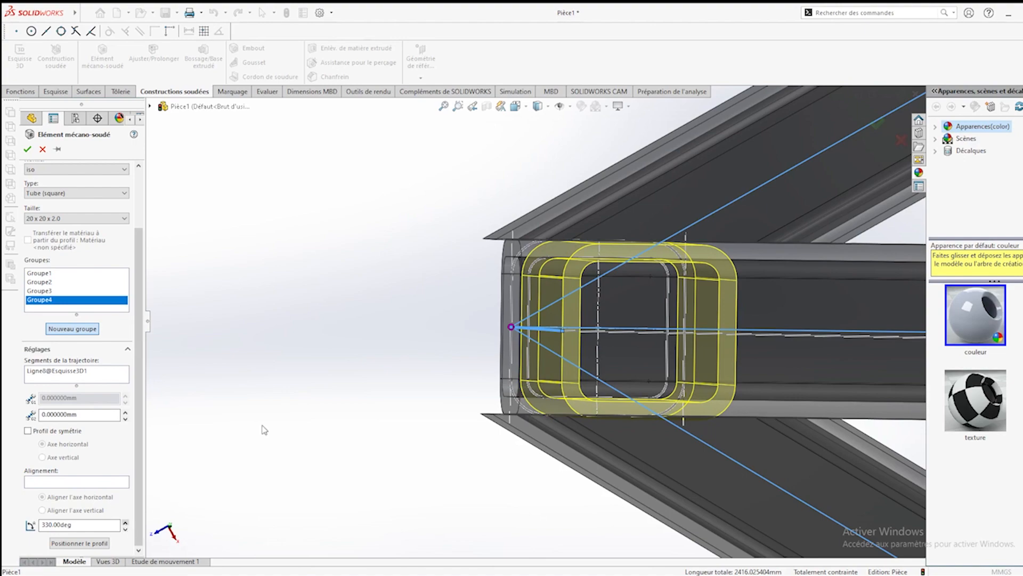
Add the sloping line and the short top line to the fourth group and finish the structural member
scroll(394, 306, "up", 5)
middle_click_drag(246, 259, 576, 167)
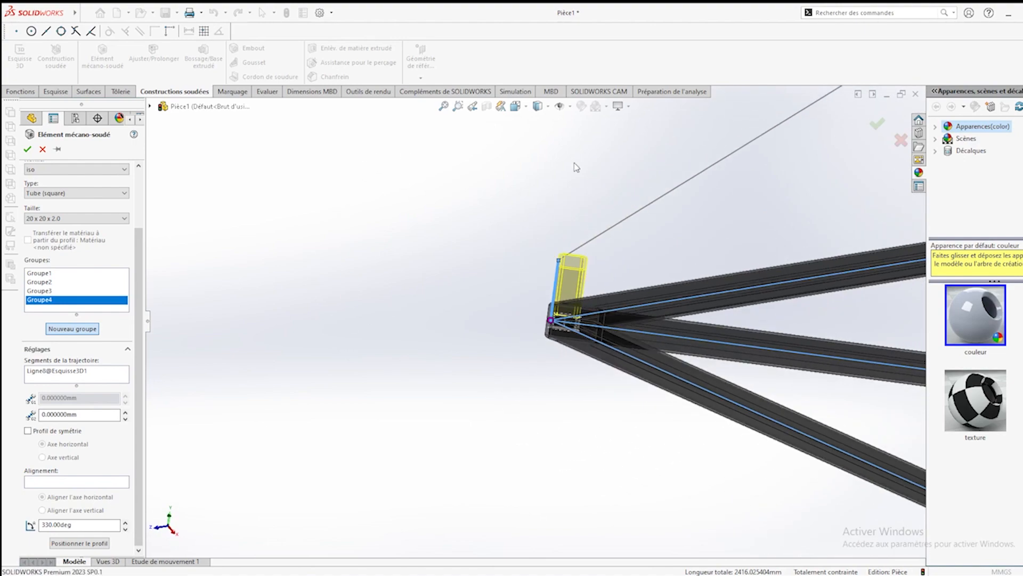
scroll(613, 202, "up", 5)
left_click(638, 248)
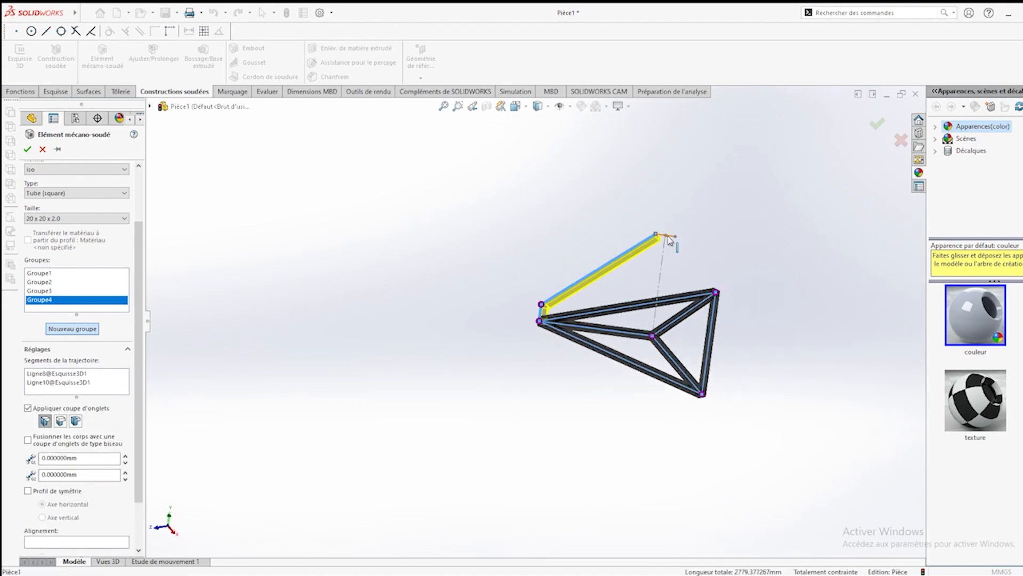
scroll(633, 263, "down", 5)
left_click(618, 267)
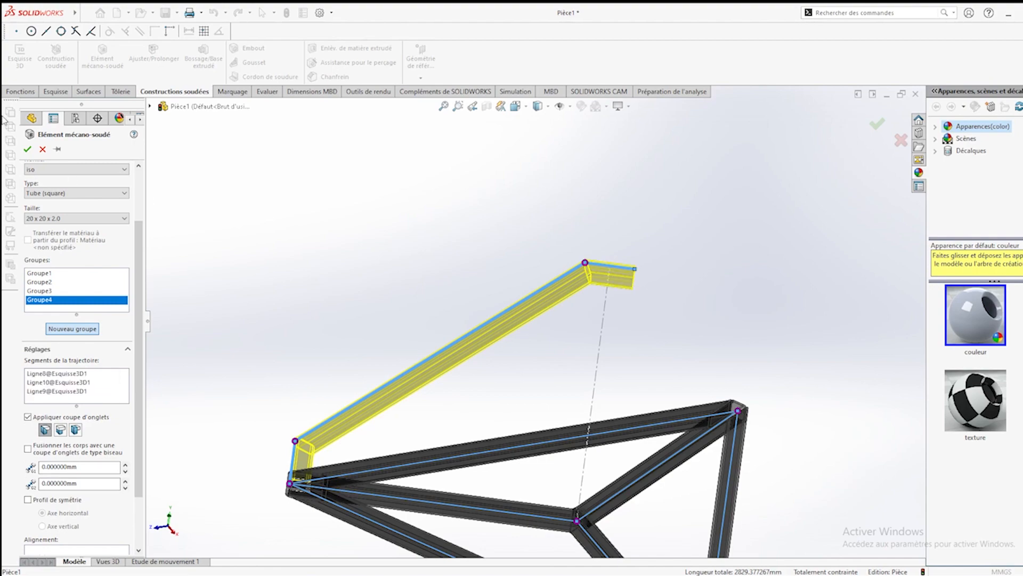
left_click(28, 149)
Sketch on the open tube end face below the upright at the base corner and convert the face's outline into sketch entities
mouse_move(559, 361)
middle_mouse_down()
mouse_move(495, 345)
mouse_move(560, 359)
middle_mouse_up()
scroll(479, 442, "down", 10)
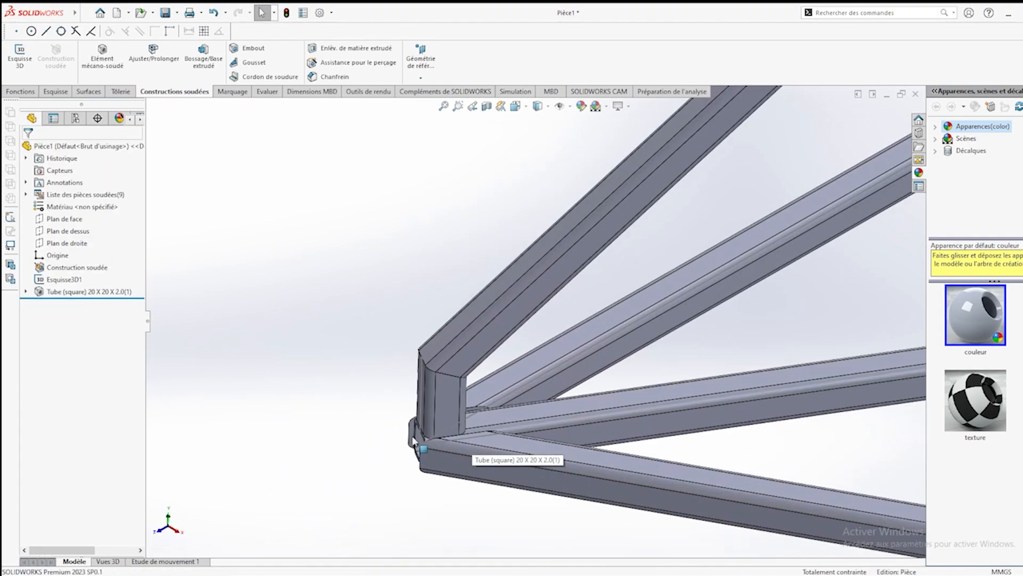
middle_click_drag(499, 348, 500, 399)
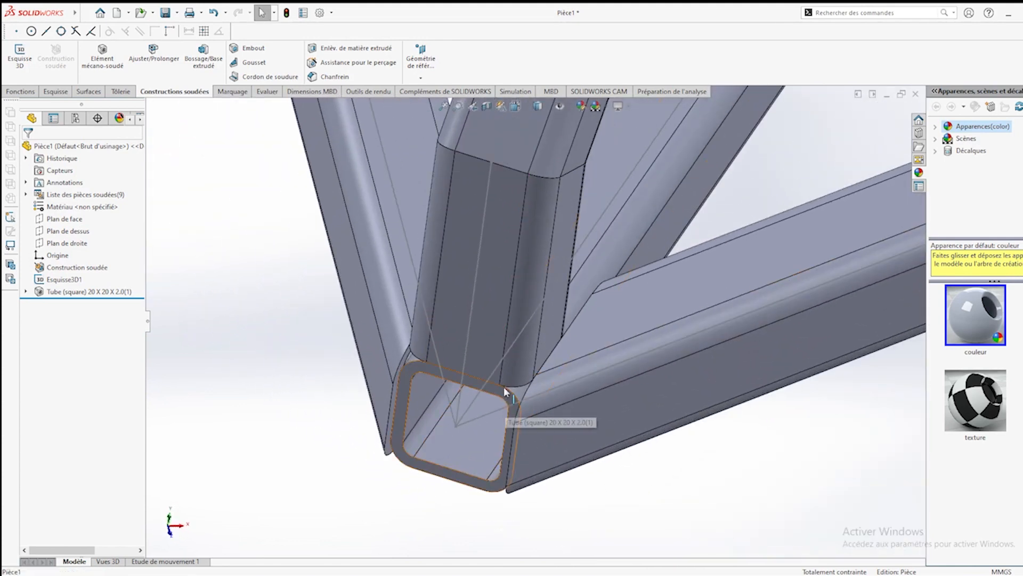
left_click(505, 399)
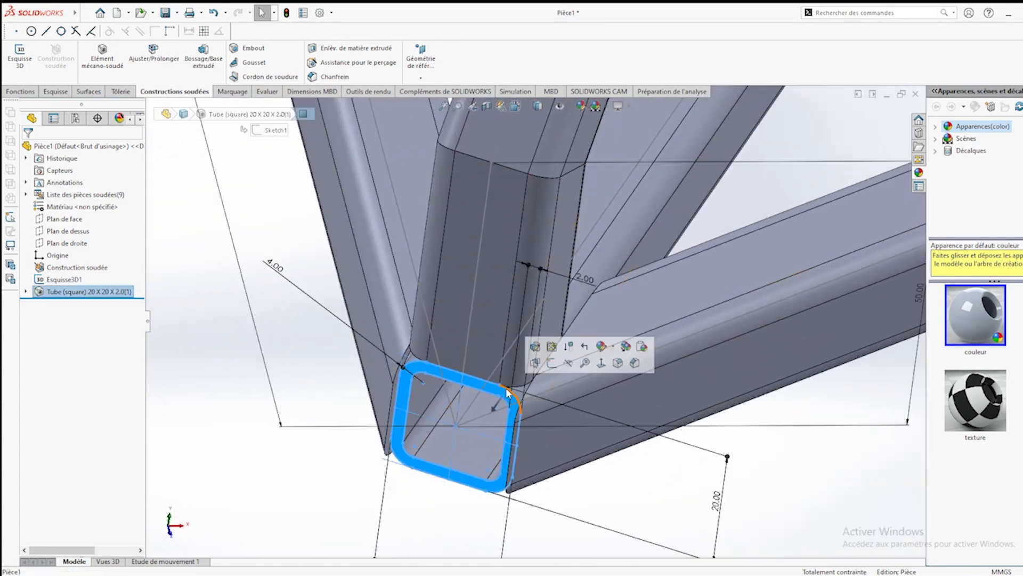
left_click(55, 92)
left_click(19, 56)
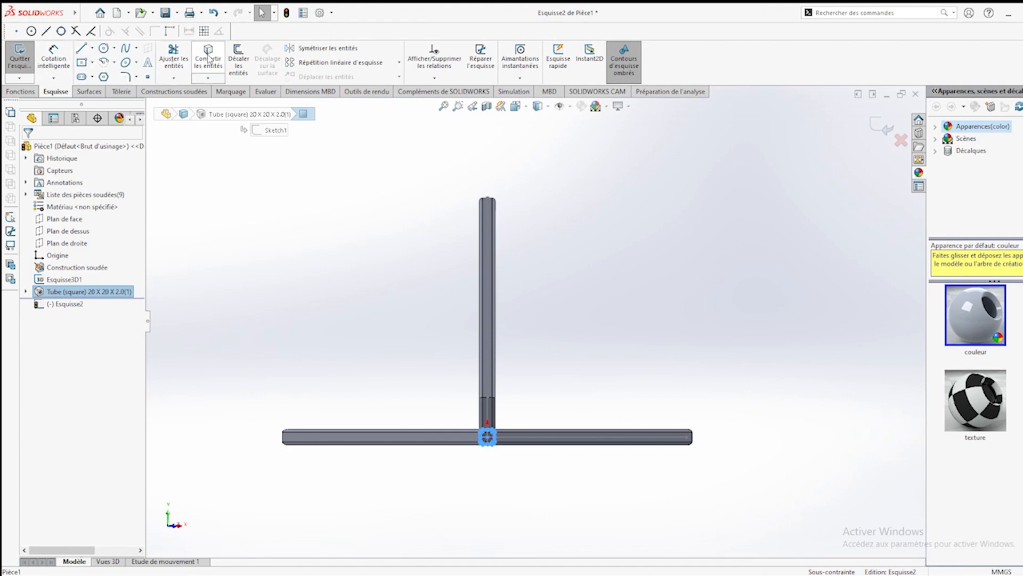
scroll(438, 452, "down", 8)
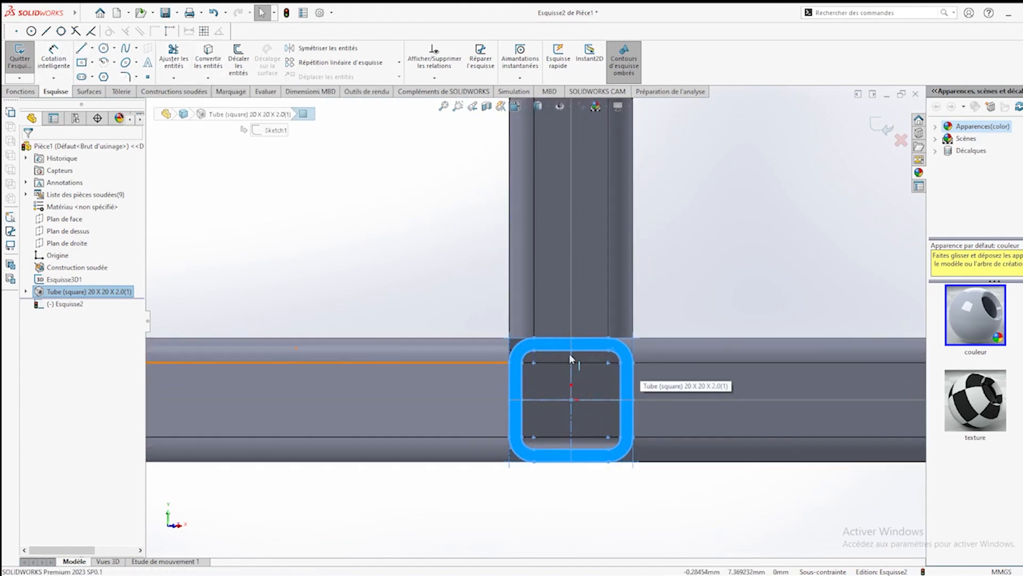
left_click(208, 52)
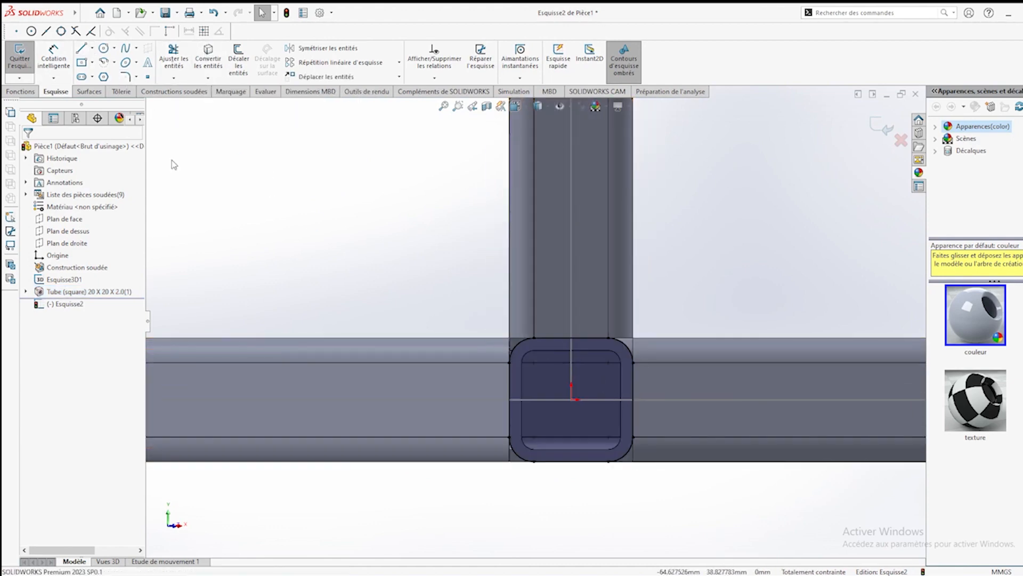
Cap the tube end with a 2 mm thick sheet metal base flange, with its direction reversed
scroll(90, 95, "down", 2)
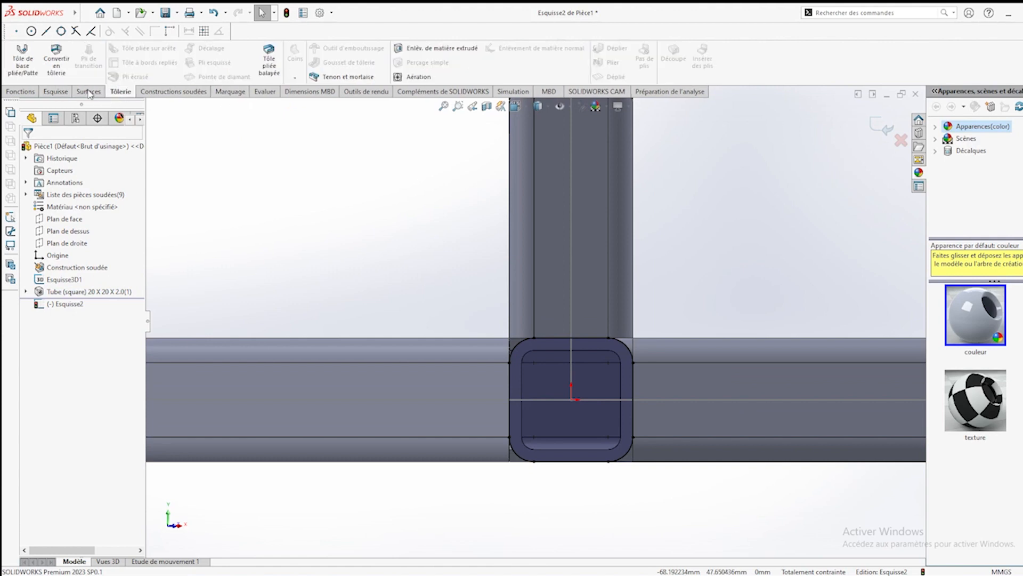
left_click(20, 58)
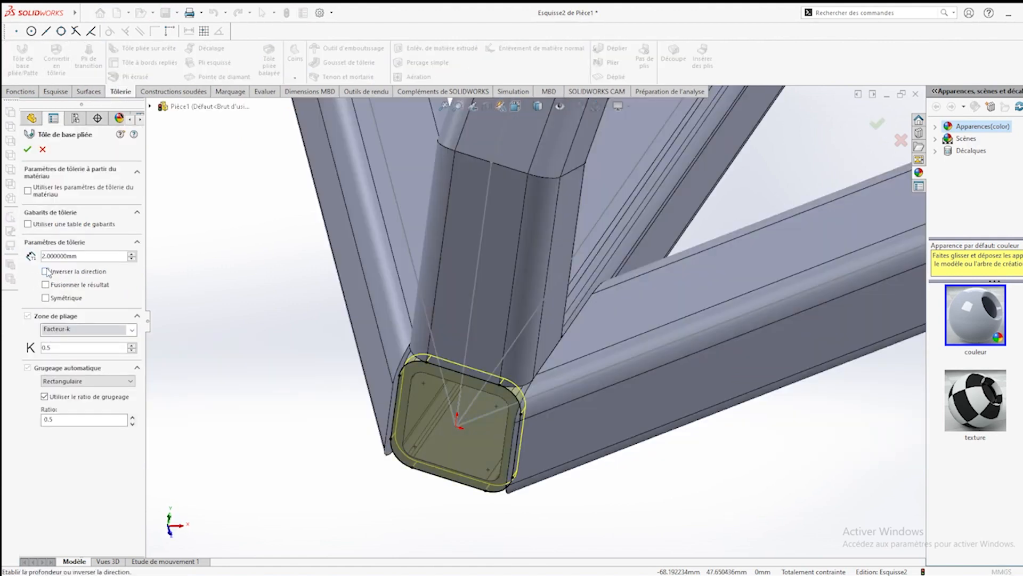
left_click(46, 271)
middle_click_drag(409, 323, 376, 407)
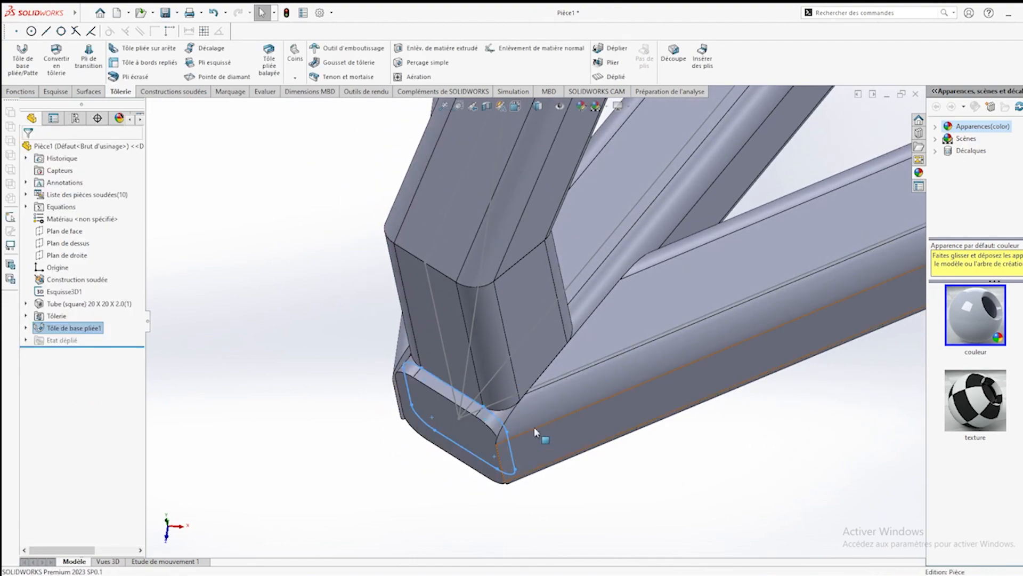
Start a circular pattern about the vertical construction line with 3 equally spaced instances over 360 degrees
middle_click_drag(534, 427, 554, 347)
scroll(549, 323, "up", 5)
middle_click_drag(585, 312, 533, 299)
left_click(21, 91)
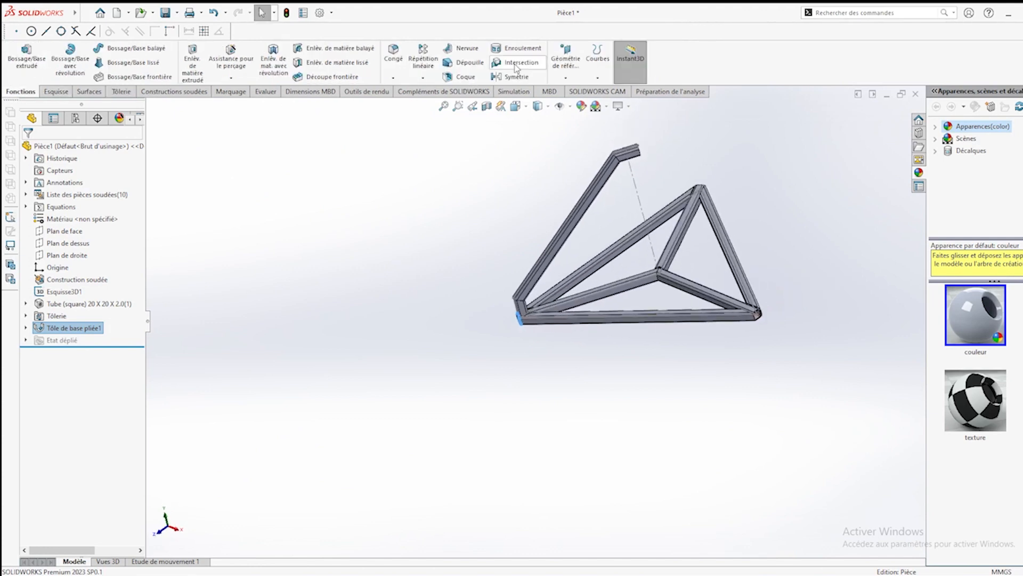
left_click(424, 78)
left_click(459, 103)
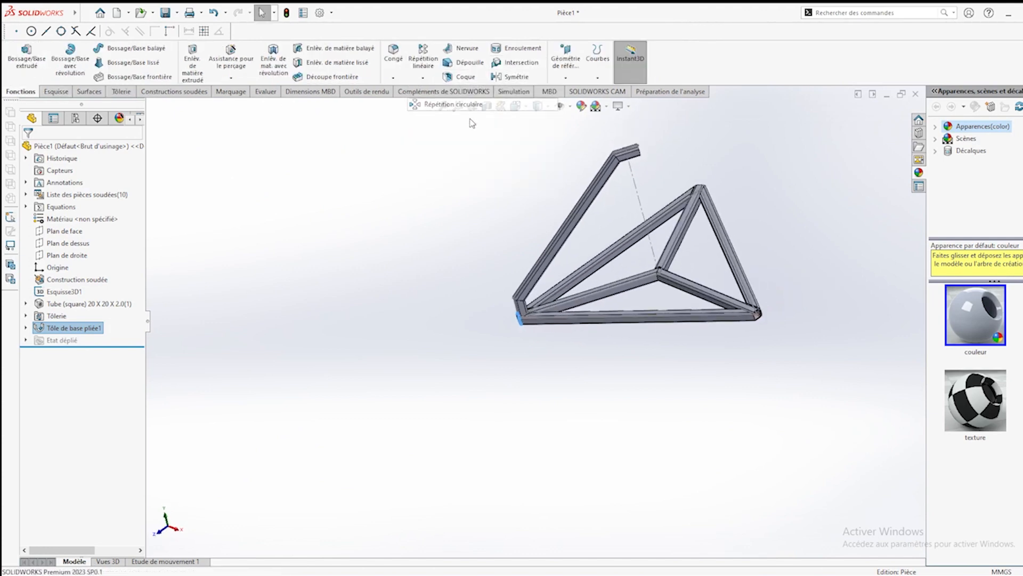
left_click(635, 188)
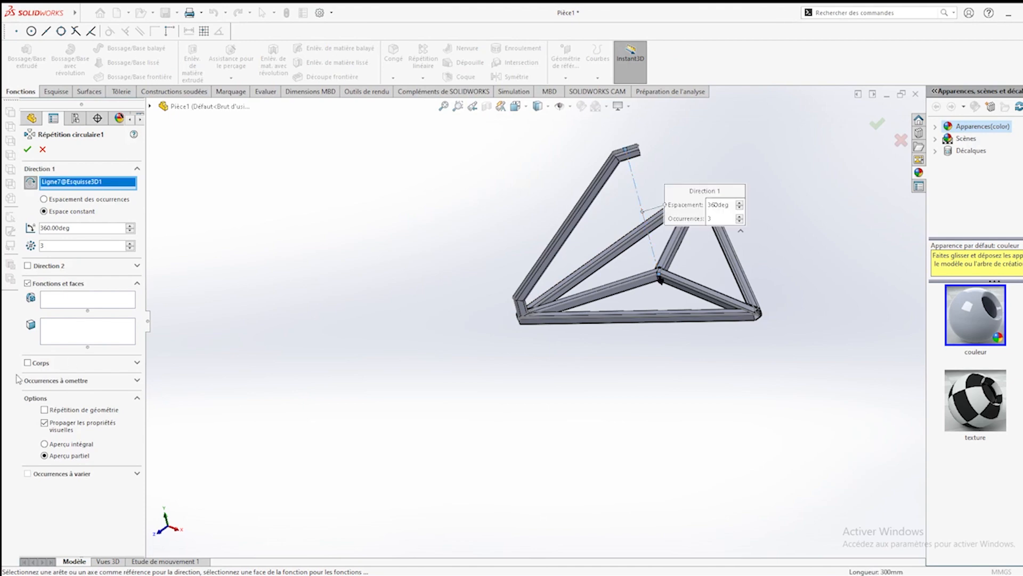
Choose the end cap body as the body to pattern and complete the circular pattern on the other base corners
left_click(41, 363)
scroll(487, 331, "down", 8)
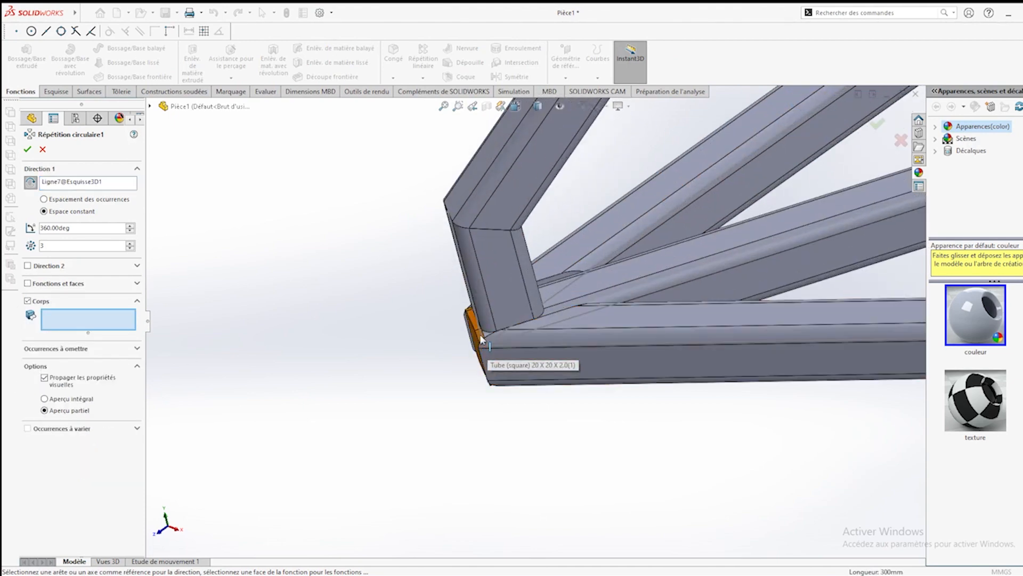
left_click(467, 331)
scroll(589, 278, "up", 6)
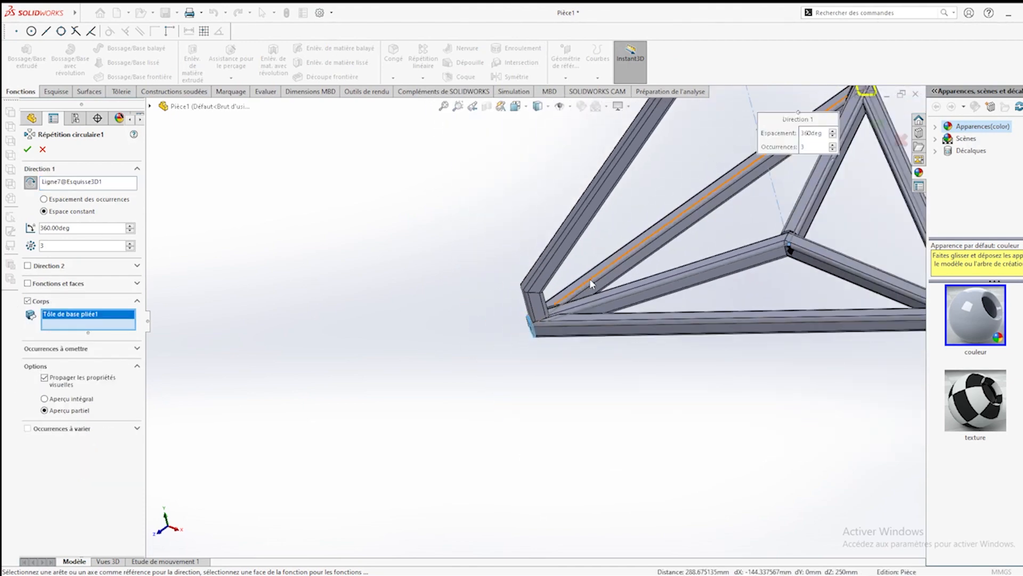
scroll(622, 320, "down", 5)
middle_click_drag(621, 320, 619, 402)
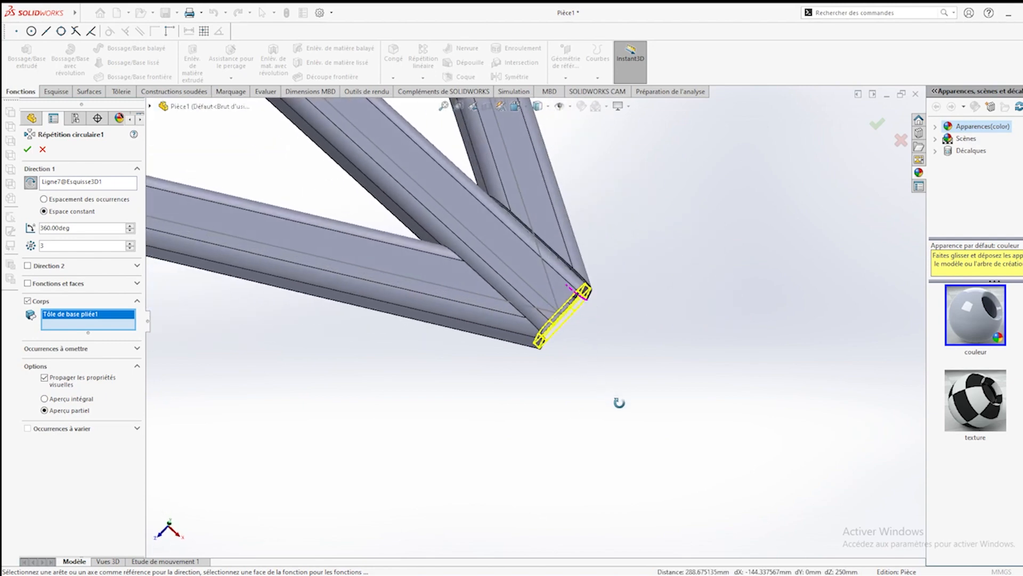
left_click(28, 148)
Sketch on the open end face of the short top tube and convert its outline into sketch entities
scroll(402, 211, "up", 6)
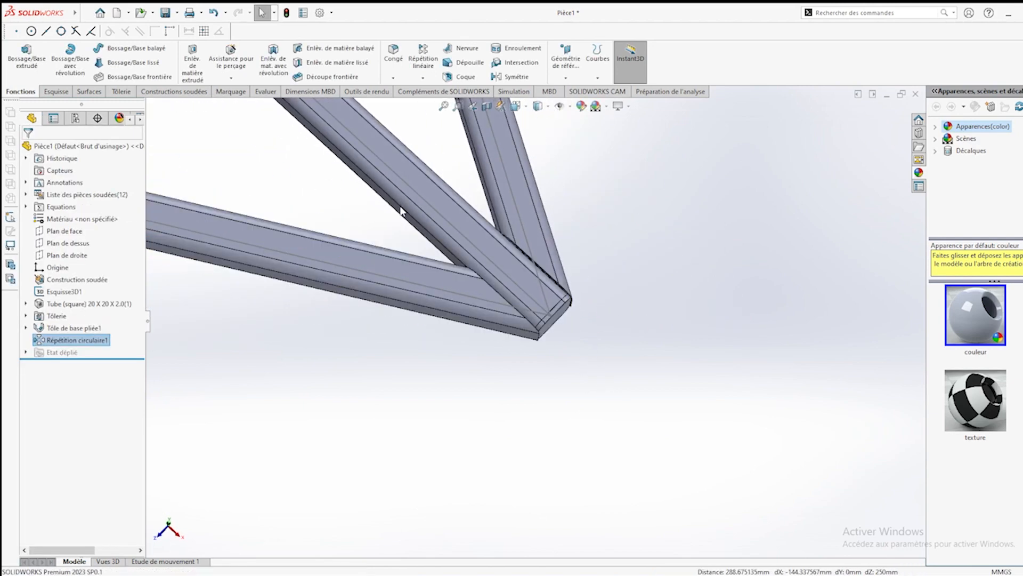
middle_click_drag(419, 166, 408, 133)
scroll(408, 132, "up", 5)
scroll(452, 217, "down", 5)
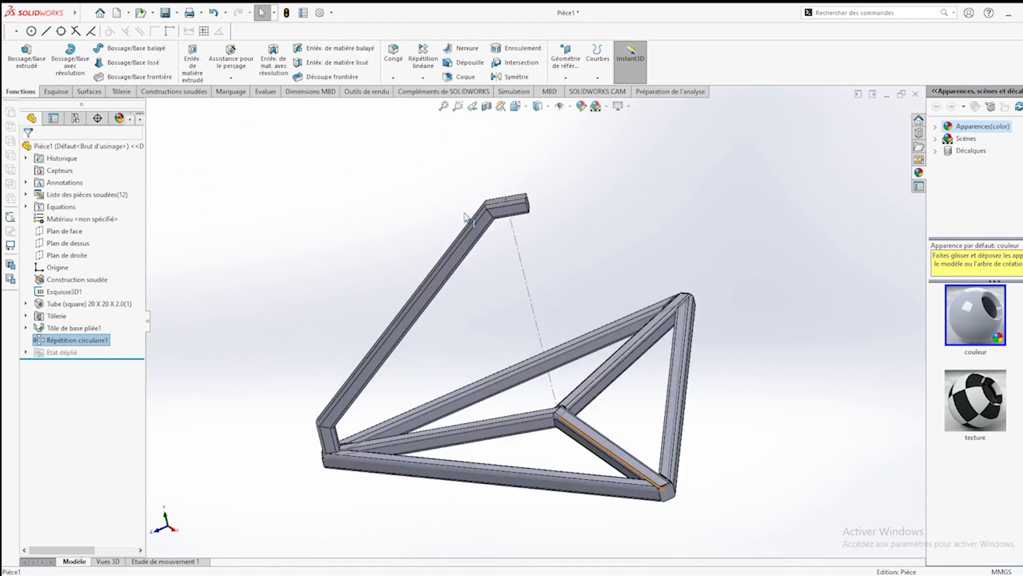
middle_click_drag(466, 215, 412, 209)
scroll(553, 193, "down", 8)
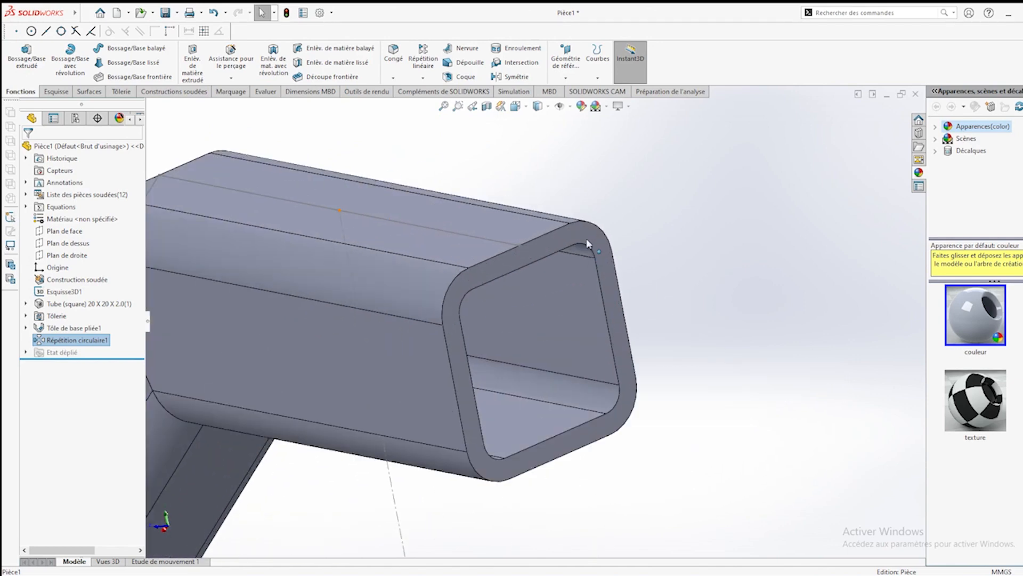
left_click(586, 239)
left_click(58, 92)
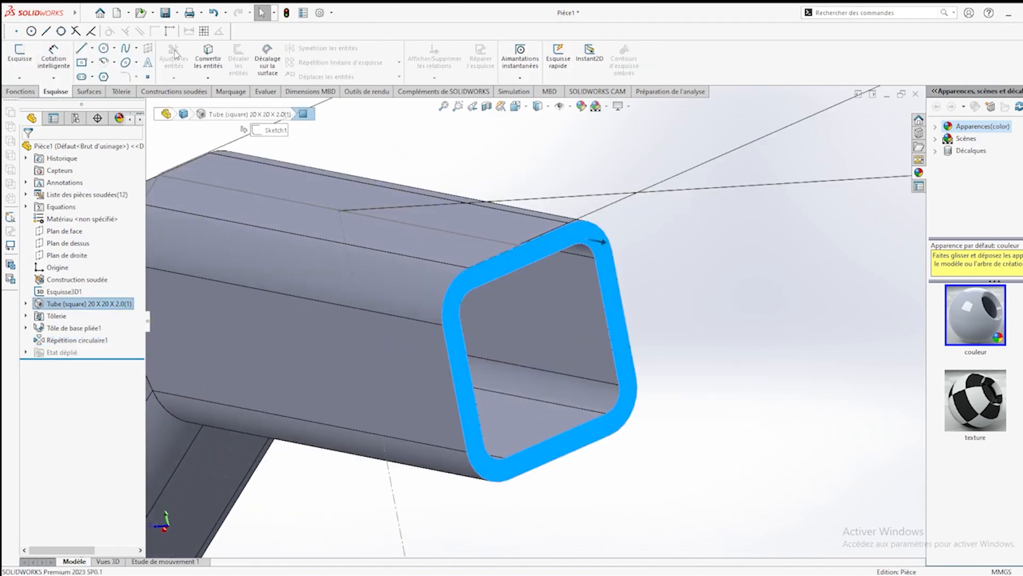
left_click(19, 53)
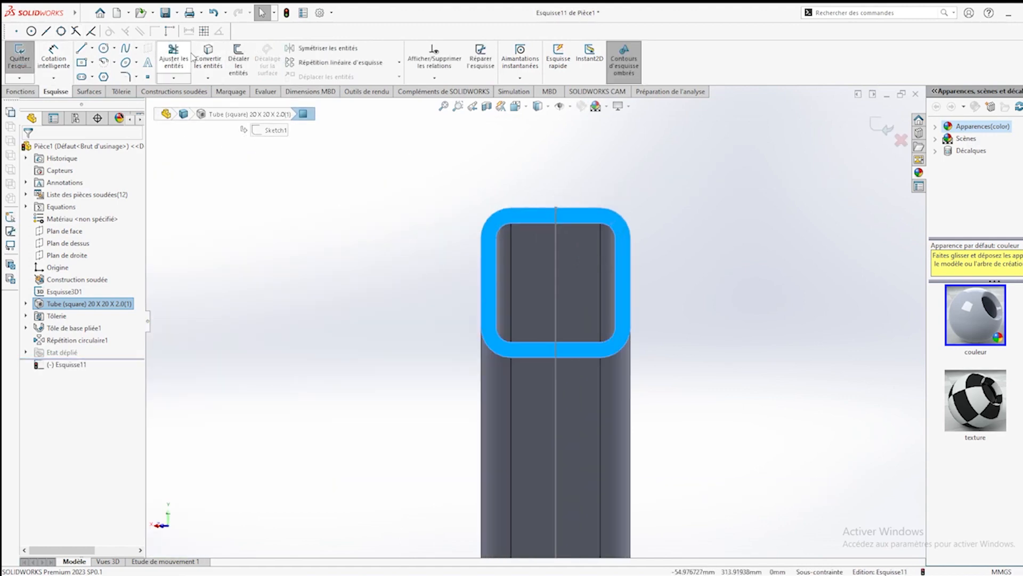
left_click(195, 58)
Close the short top tube's open end with a 2 mm sheet metal base flange from the sketched outline, reversing its direction
left_click(121, 91)
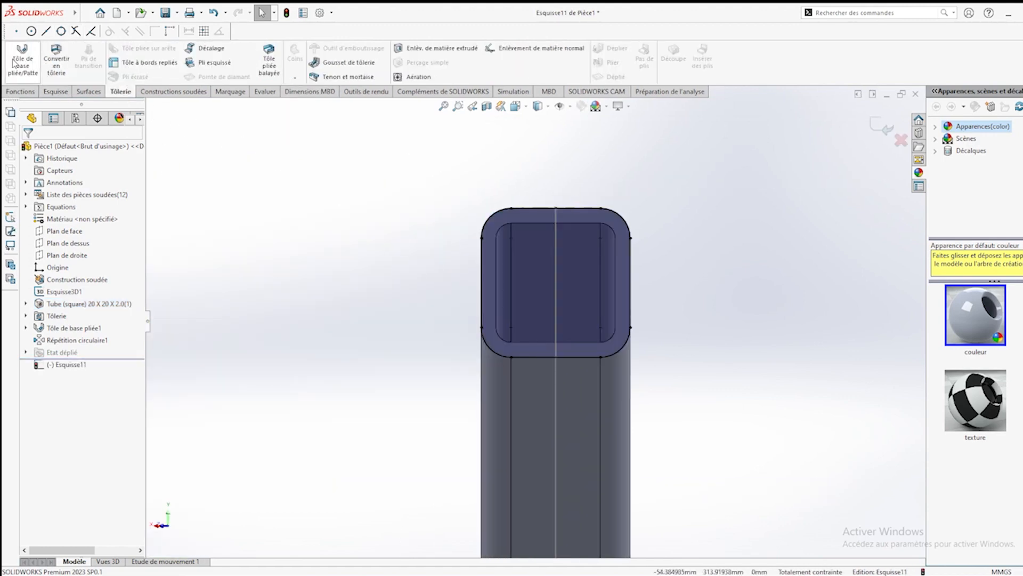
left_click(21, 60)
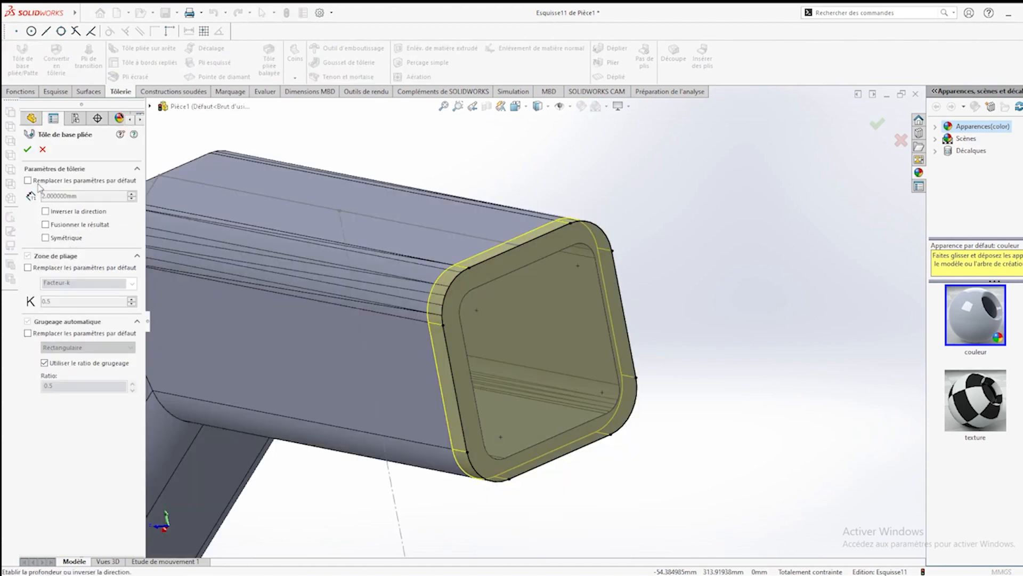
left_click(46, 211)
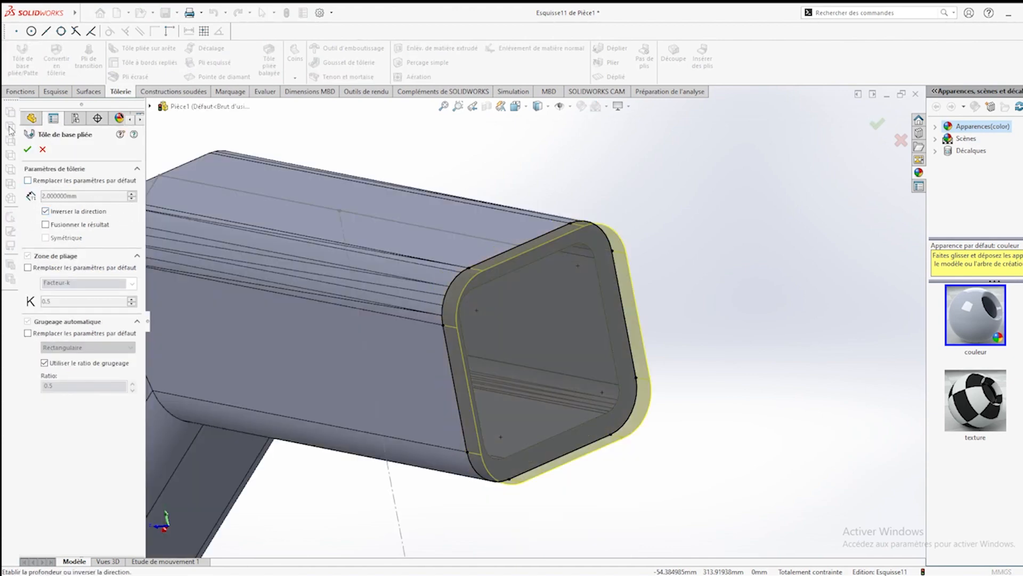
left_click(28, 151)
scroll(461, 333, "up", 10)
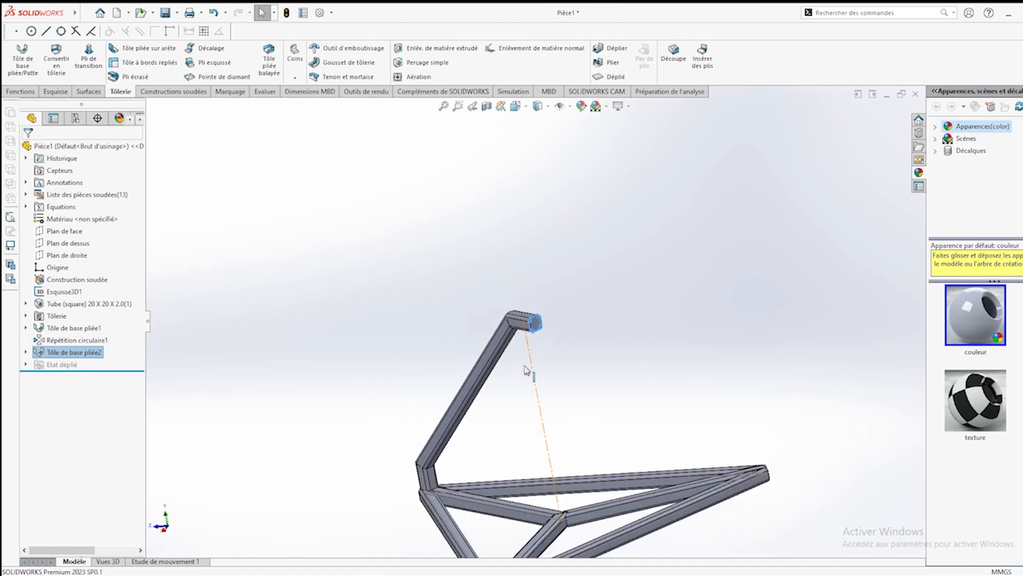
Apply a bright green colour (RGB 0, 255, 0) to the whole part and save it as Pièce1
middle_click_drag(526, 369, 537, 398)
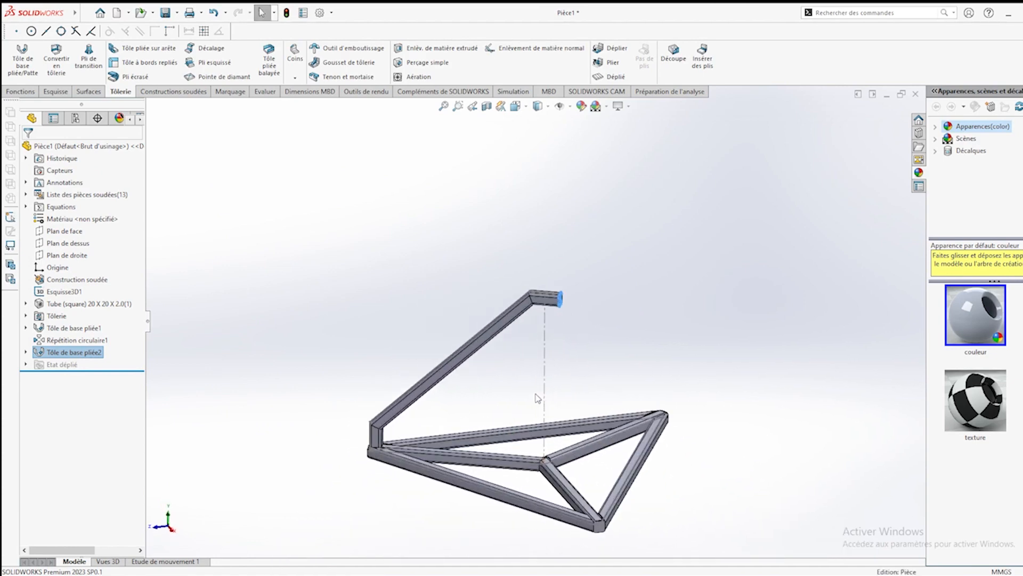
right_click(126, 145)
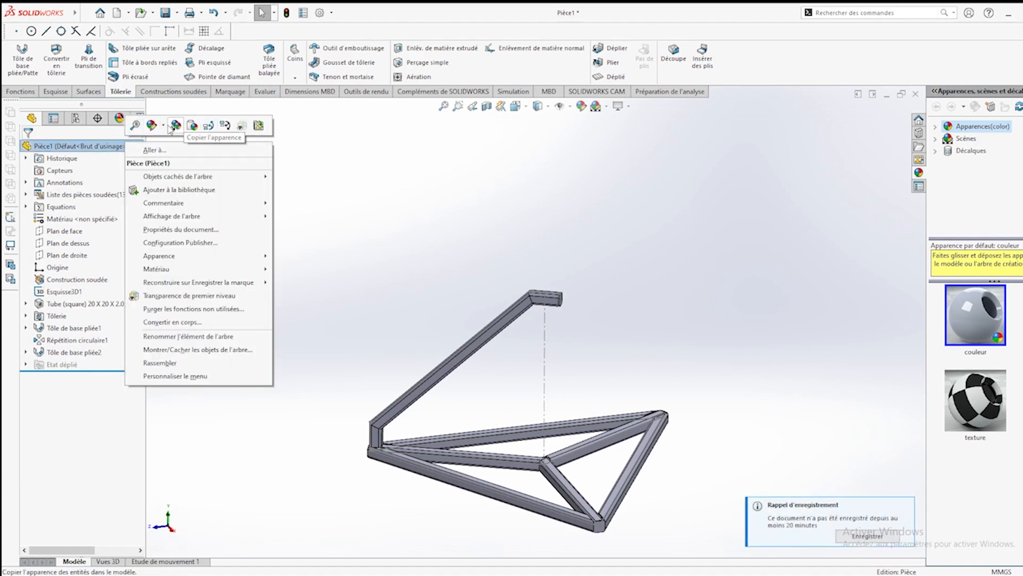
left_click(152, 125)
left_click(210, 152)
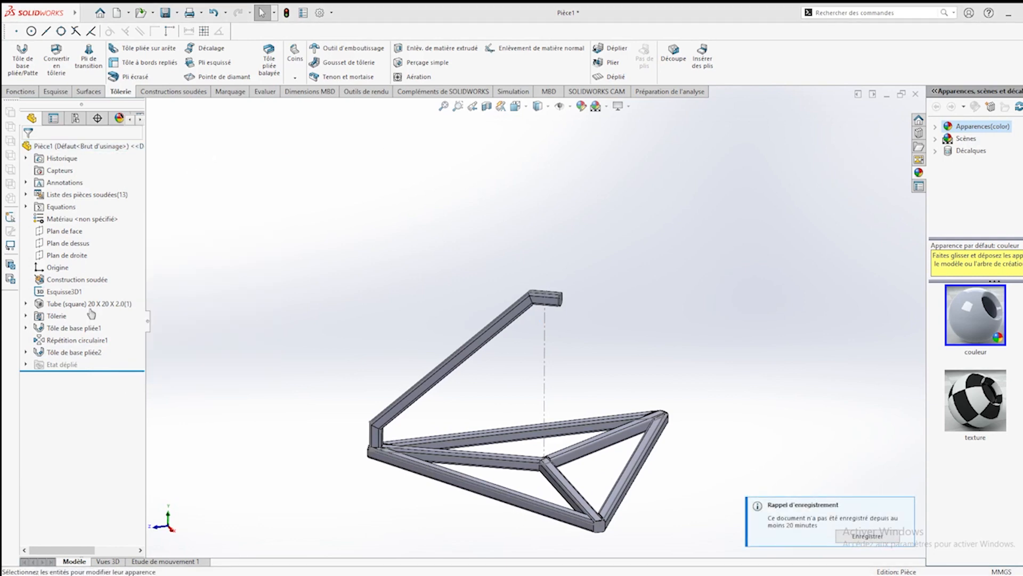
left_click(79, 380)
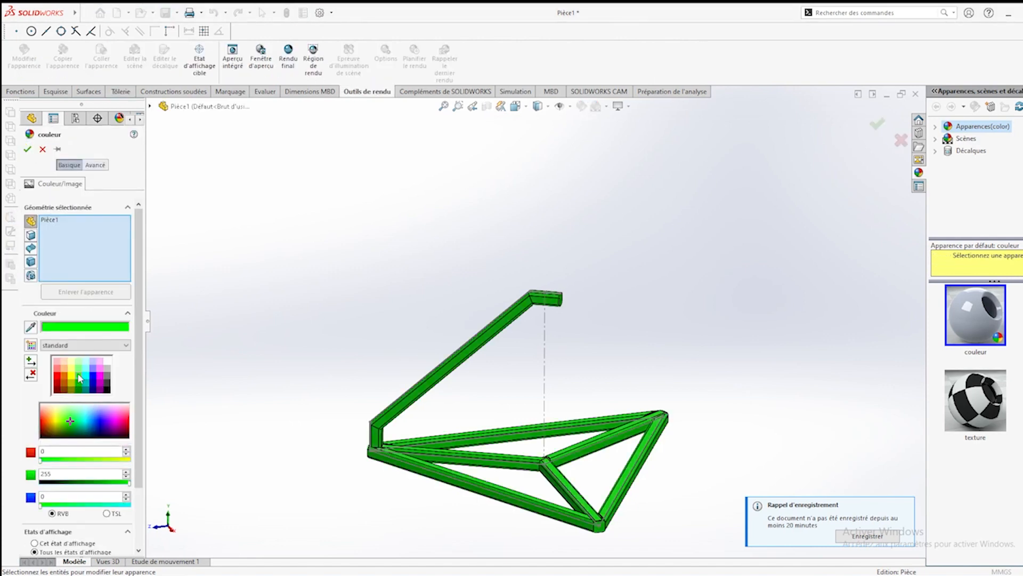
left_click(27, 148)
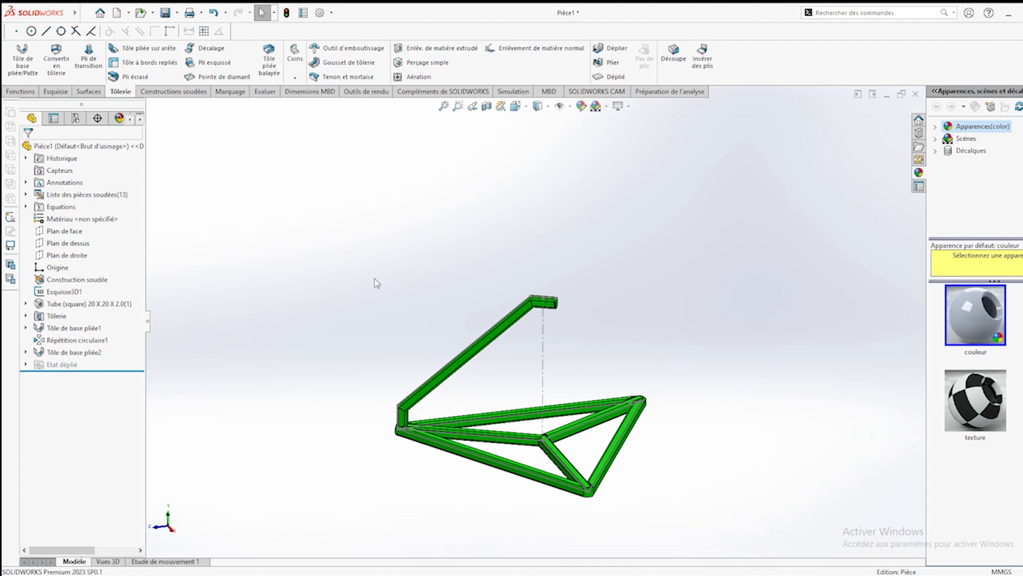
key("ctrl+s")
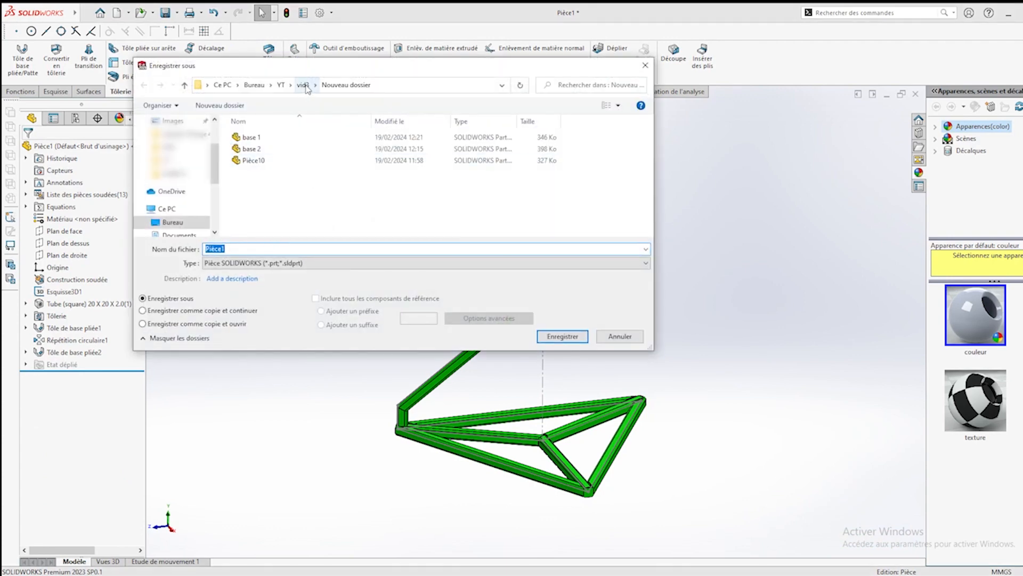
left_click(560, 341)
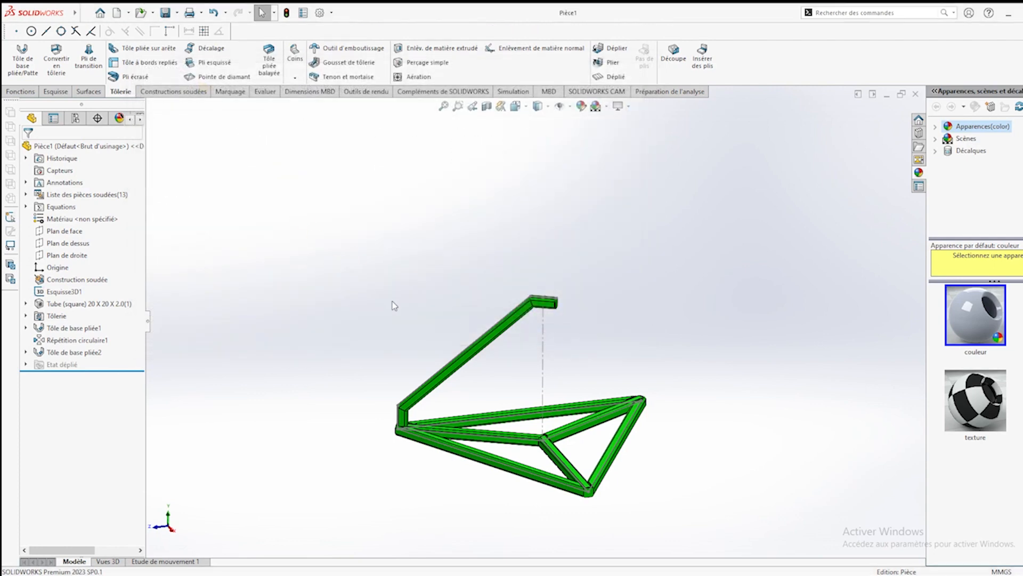
Create a new assembly and insert Pièce1 as its first component
key("ctrl+n")
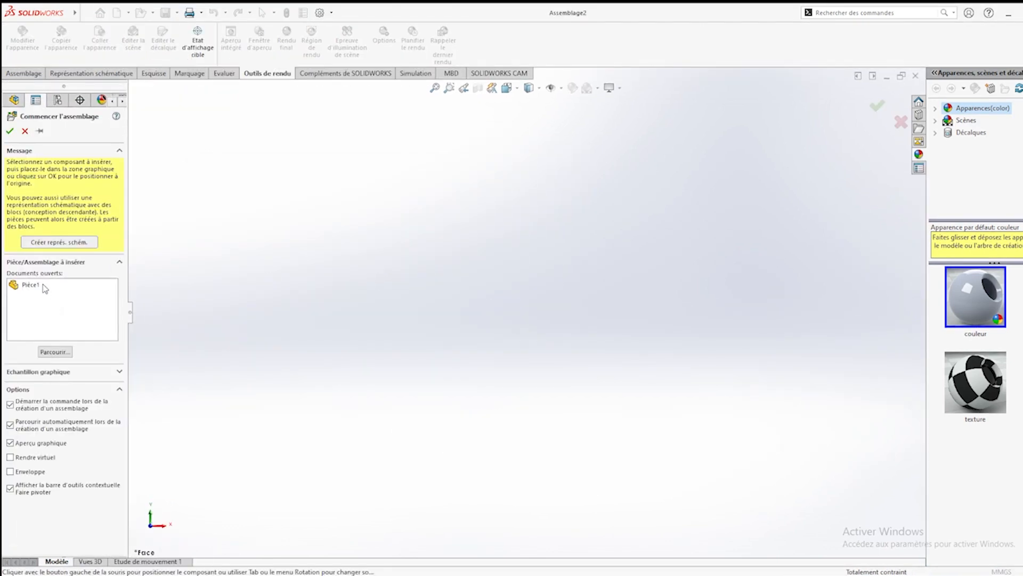
left_click(43, 285)
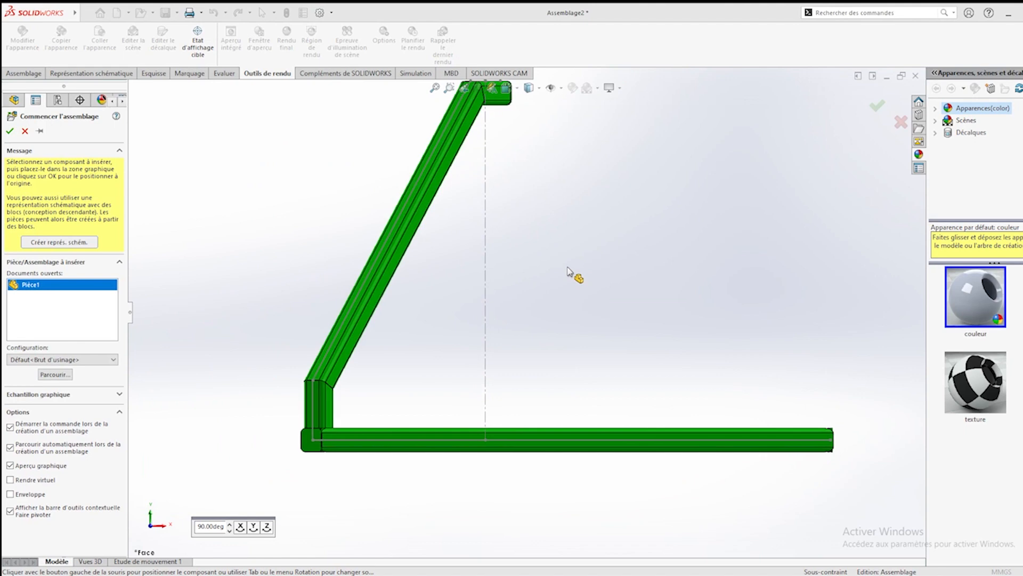
left_click(568, 271)
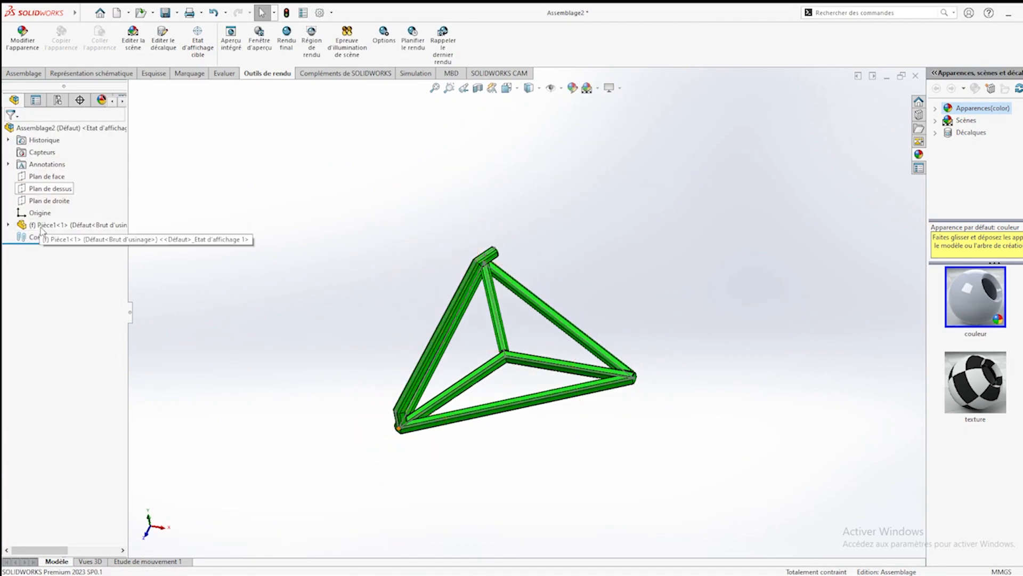
Add a second copy of Pièce1 to the assembly and rotate it upside down above the first frame
left_click_drag(40, 224, 477, 162, "ctrl")
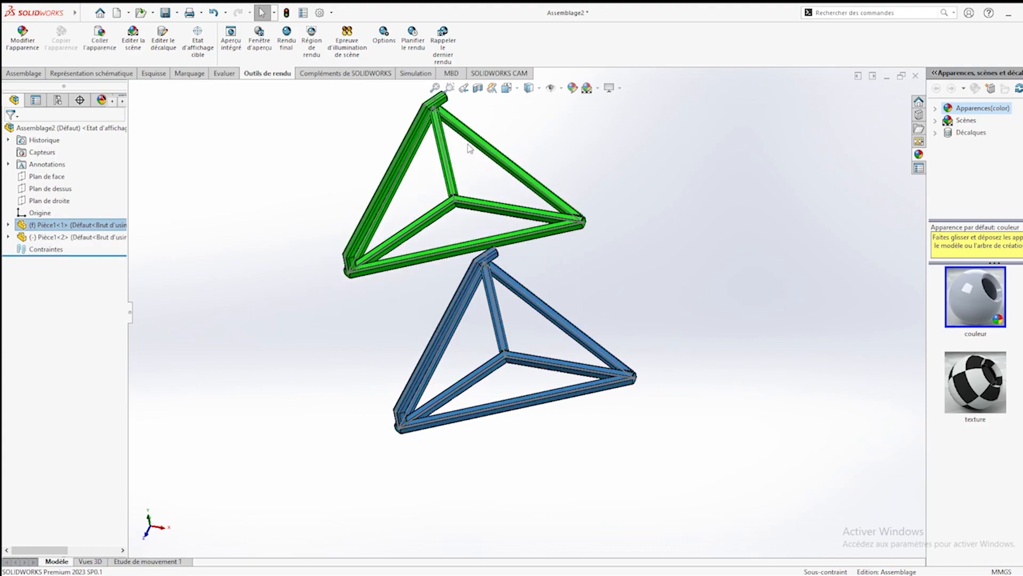
scroll(496, 175, "down", 3)
scroll(510, 173, "down", 2)
right_click_drag(376, 272, 390, 221)
scroll(388, 221, "up", 2)
Mate the vertical construction lines of the two frames as coincident
middle_click_drag(468, 302, 471, 265)
left_click(507, 364, "ctrl")
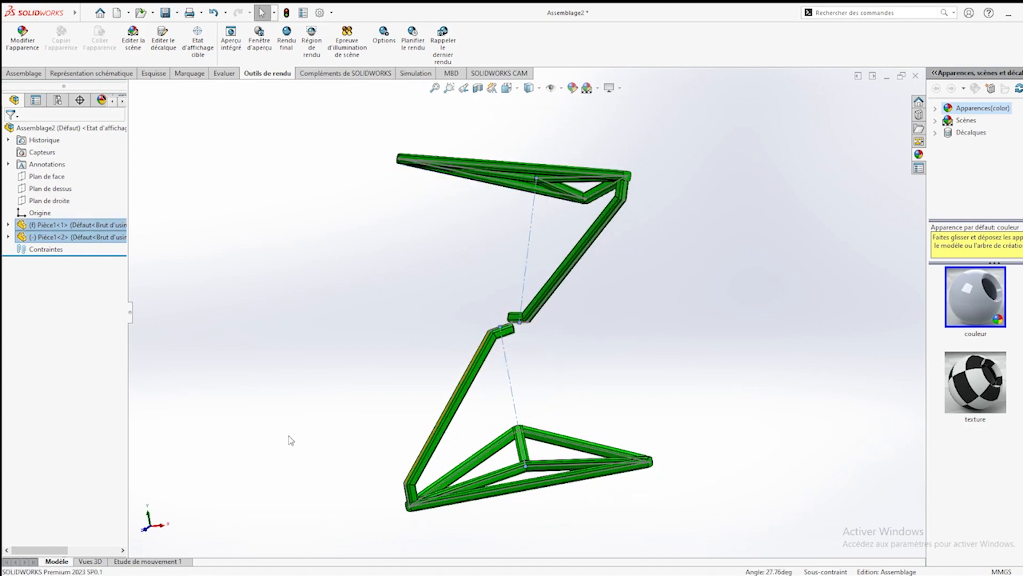
left_click(202, 430)
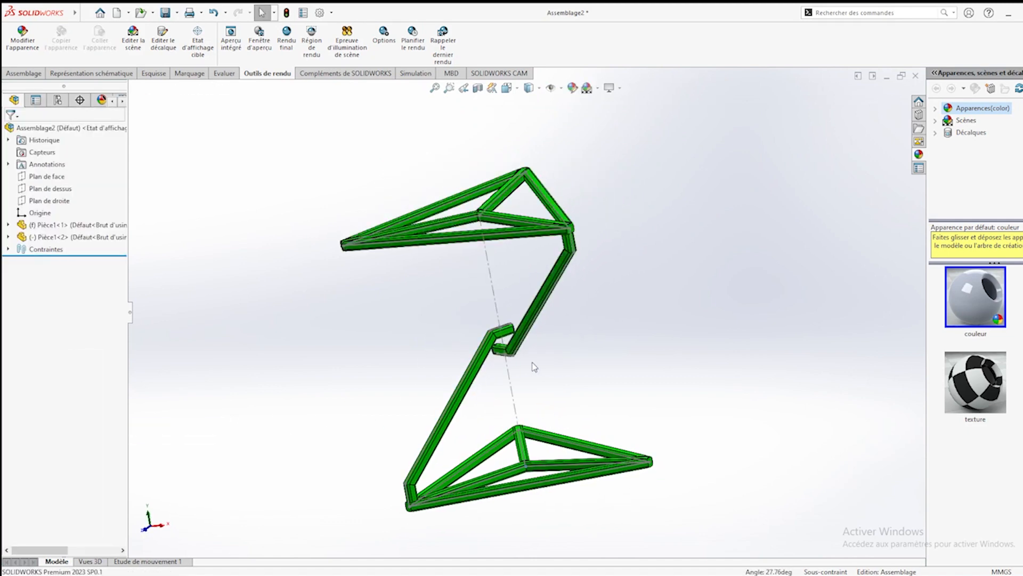
Add a coincident mate between the matching side faces of the two frames' short top tubes
scroll(529, 366, "down", 5)
left_click(478, 292)
left_click(443, 345, "ctrl")
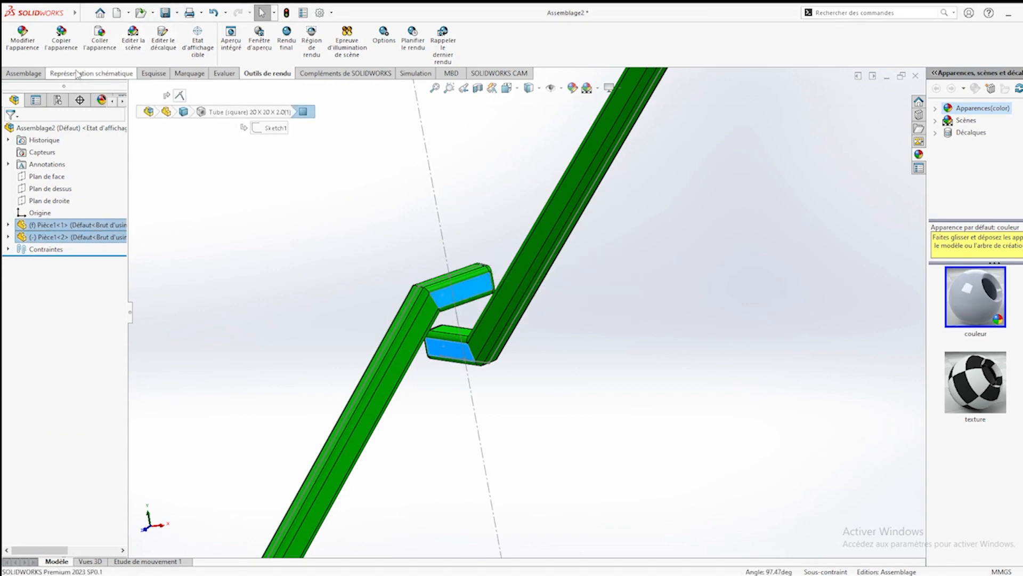
left_click(154, 74)
left_click(33, 74)
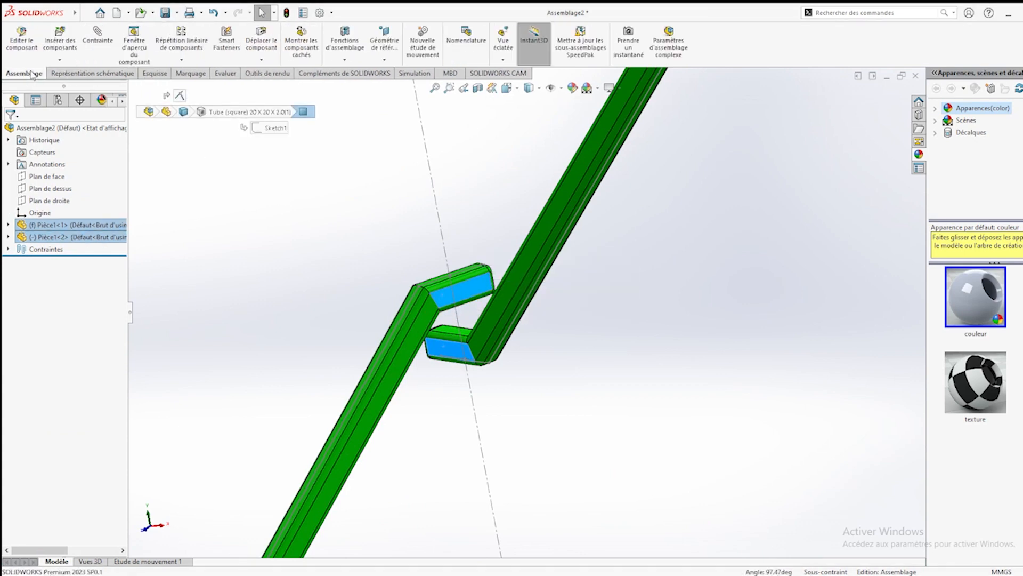
left_click(105, 35)
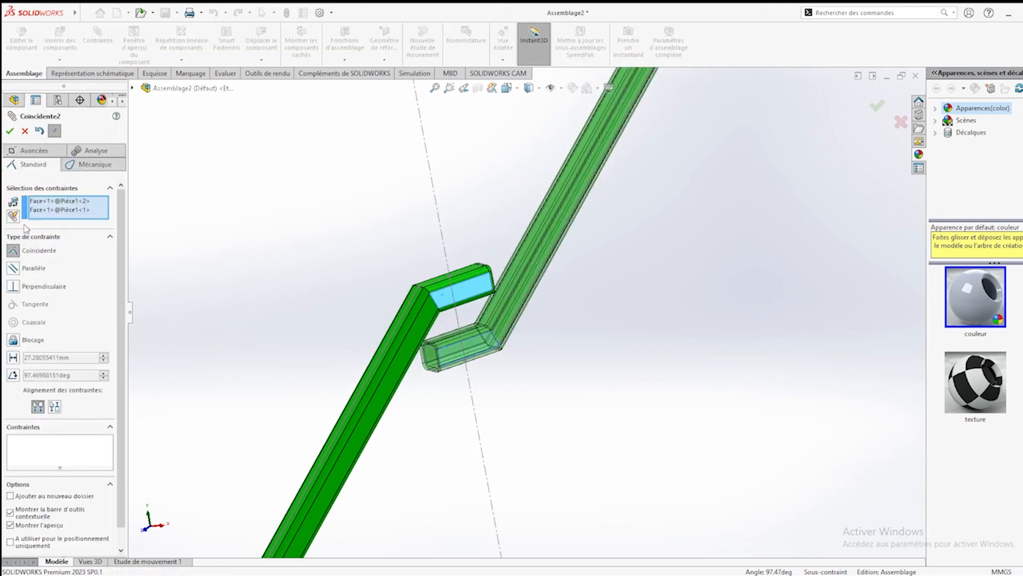
left_click(9, 131)
key("f")
scroll(569, 225, "down", 3)
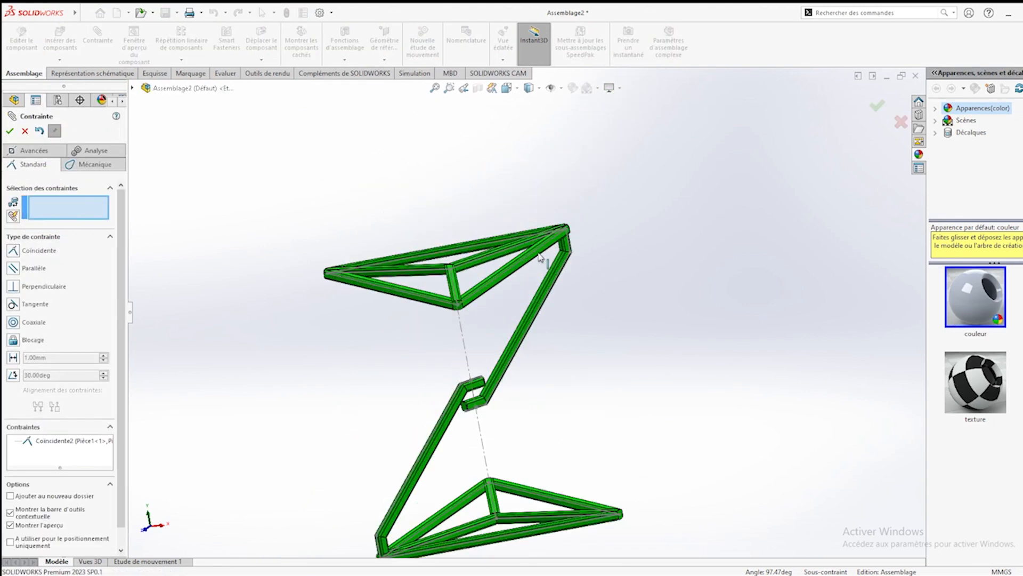
key("Escape")
Inspect the mated frames from several sides, around the upper base and the two interlocking short tubes
scroll(491, 252, "down", 3)
left_click(458, 294)
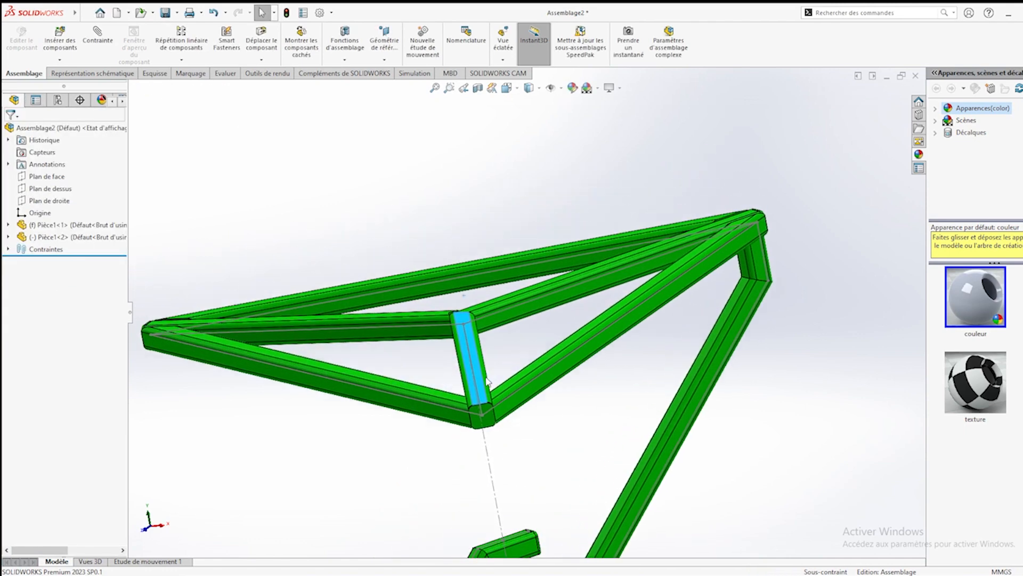
scroll(505, 430, "down", 2)
scroll(505, 430, "up", 3)
middle_click_drag(501, 434, 482, 496)
scroll(481, 497, "down", 1)
scroll(482, 496, "up", 3)
scroll(560, 412, "down", 5)
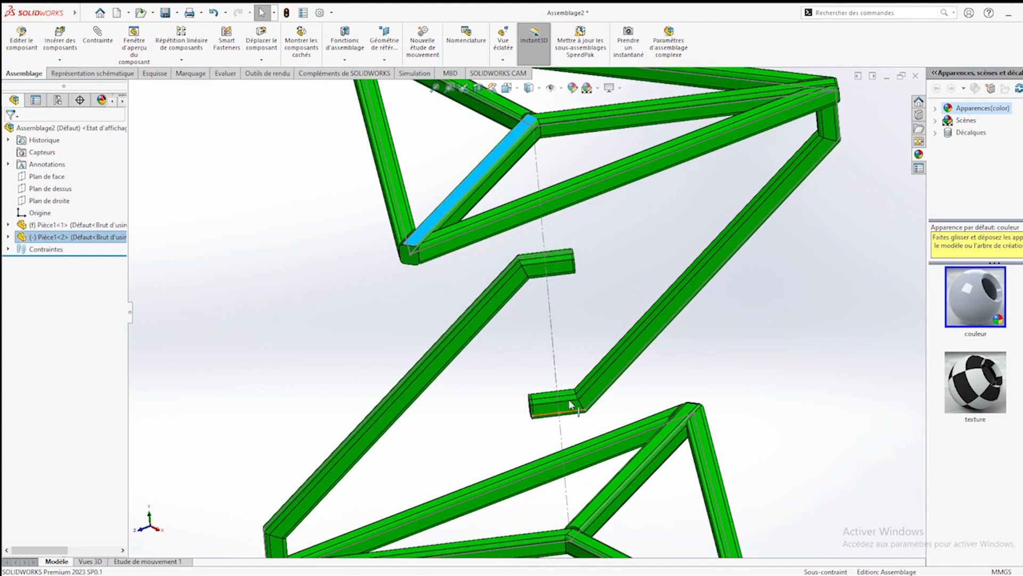
scroll(561, 412, "up", 3)
left_click(548, 482)
middle_click_drag(548, 481, 522, 416)
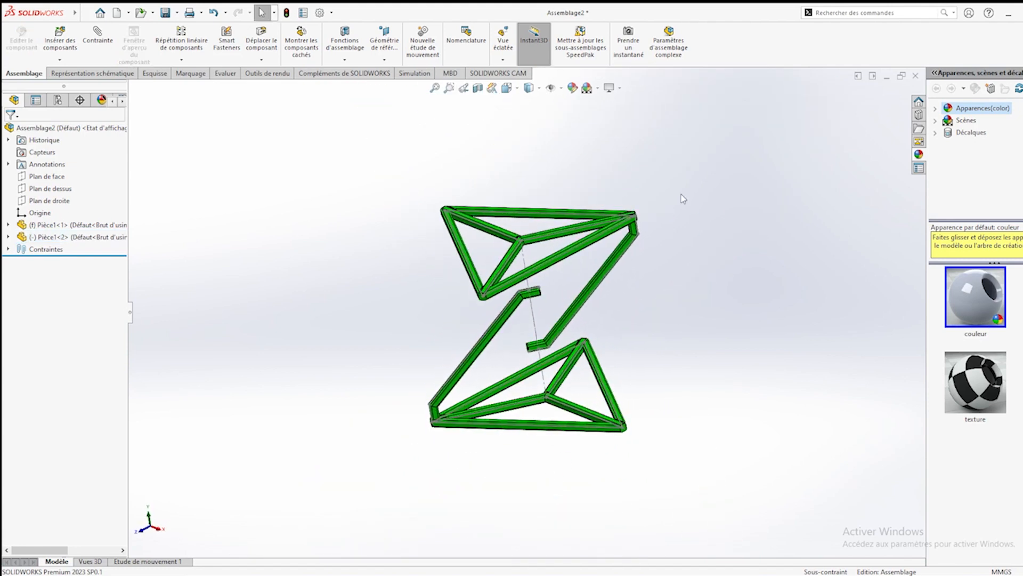
Hide the sketches in the view and apply the plain white scene as background
left_click(561, 88)
left_click(567, 197)
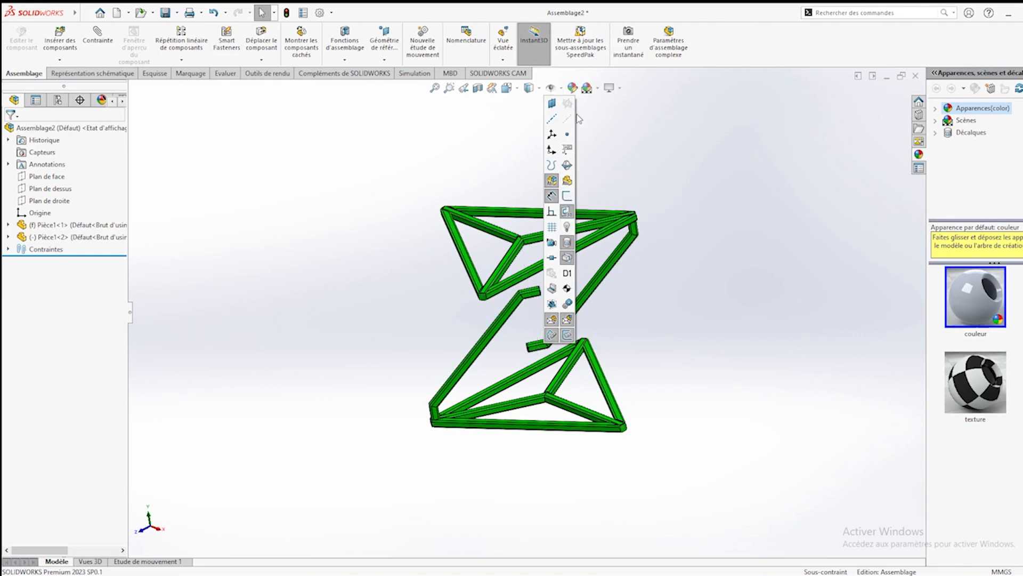
left_click(598, 88)
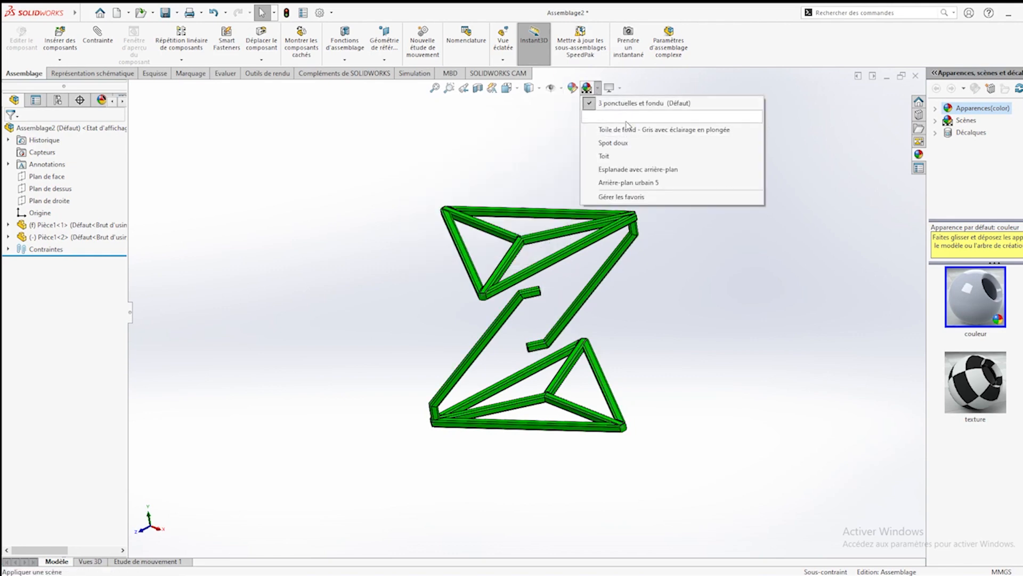
left_click(607, 119)
middle_click_drag(576, 299, 582, 279)
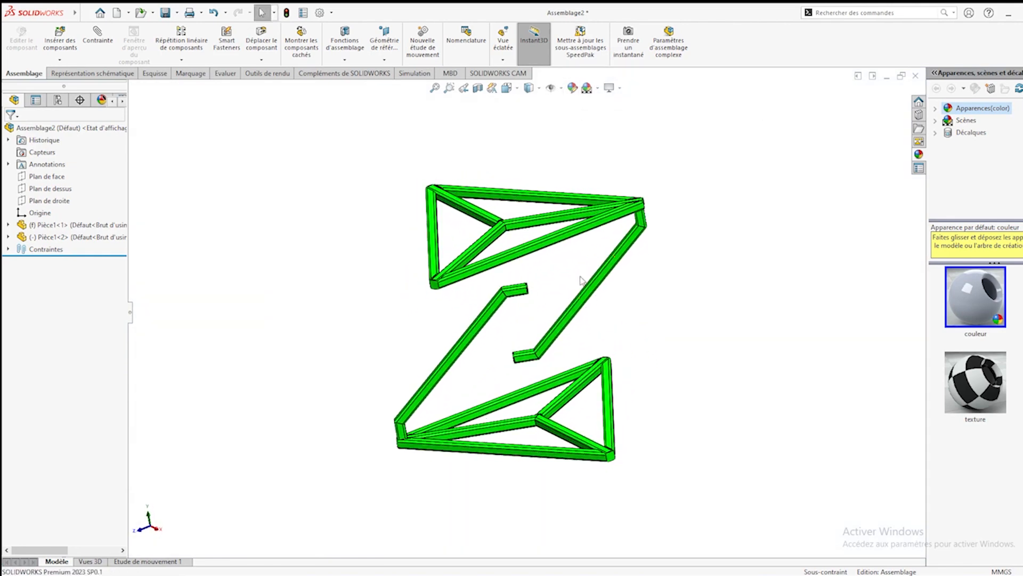